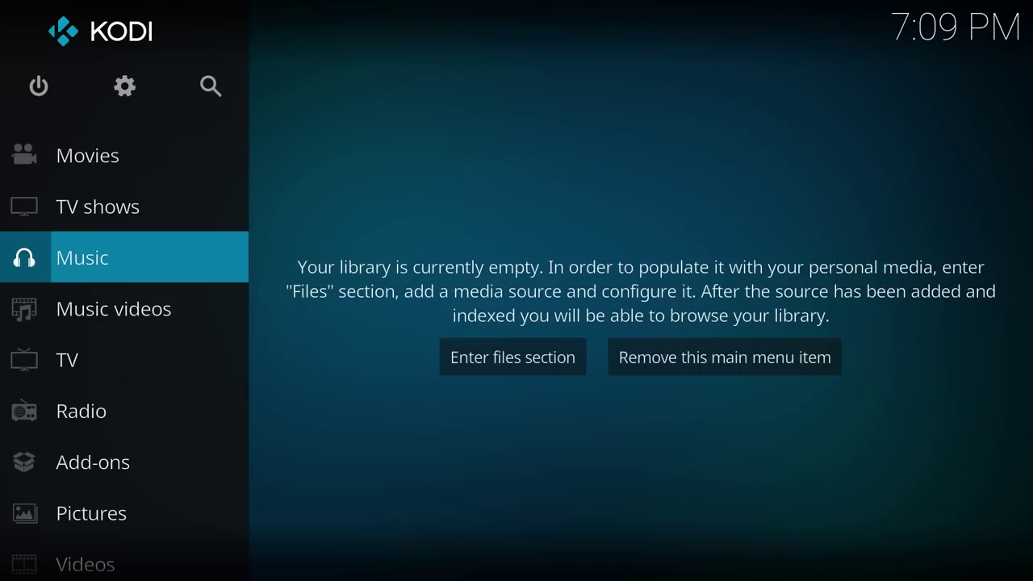
Start adding a new source in the File manager from system settings.
{"action": "mouse_move", "coordinate": [39, 415]}
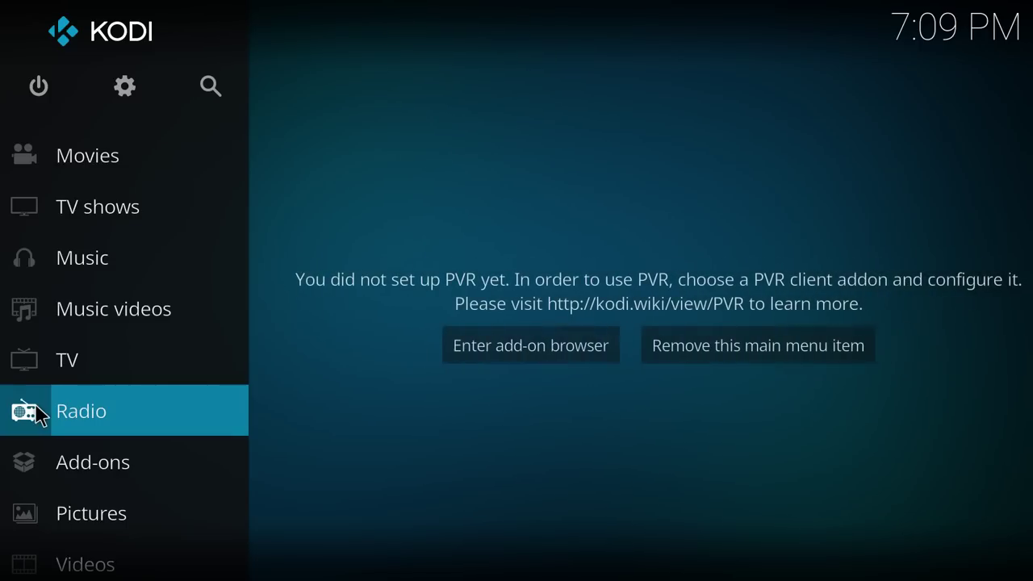
{"action": "left_click", "coordinate": [133, 98]}
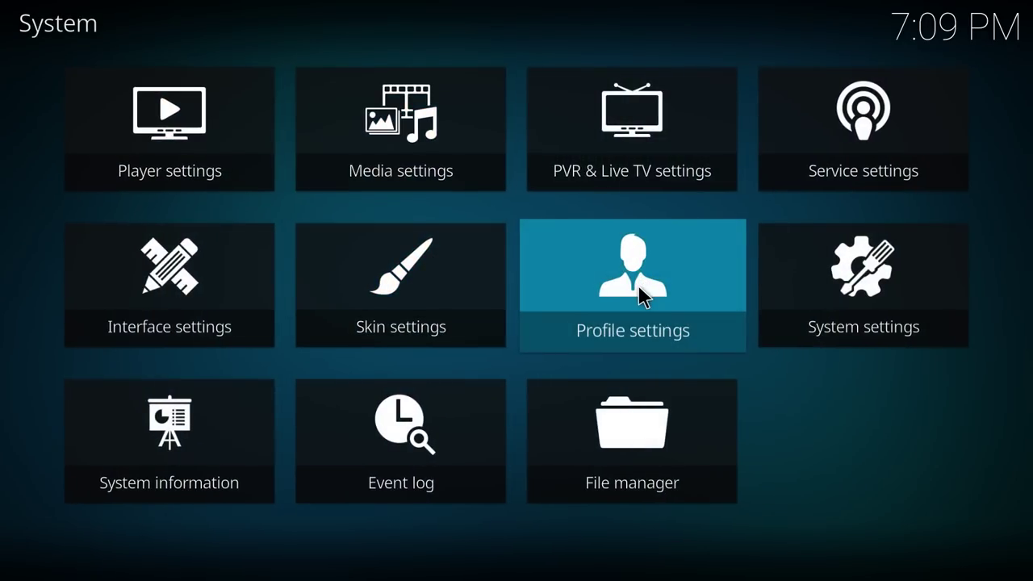
{"action": "left_click", "coordinate": [639, 425]}
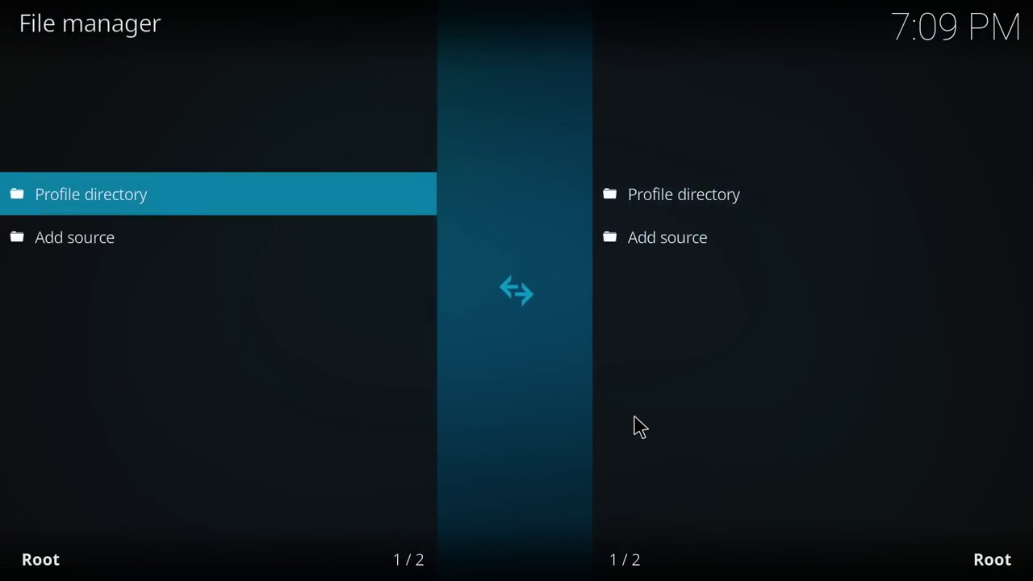
{"action": "key", "text": "Down"}
{"action": "key", "text": "Return"}
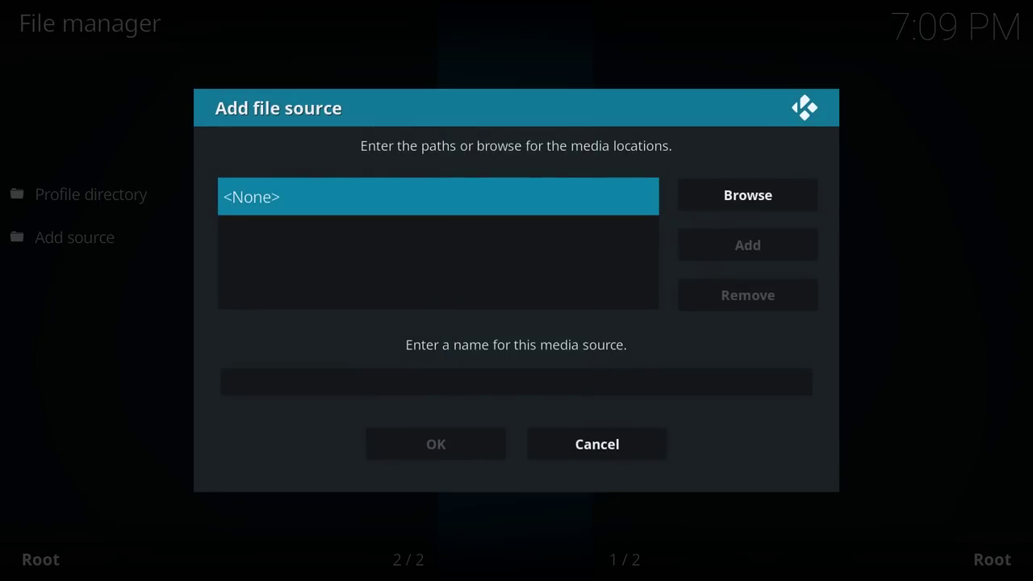
{"action": "key", "text": "Return"}
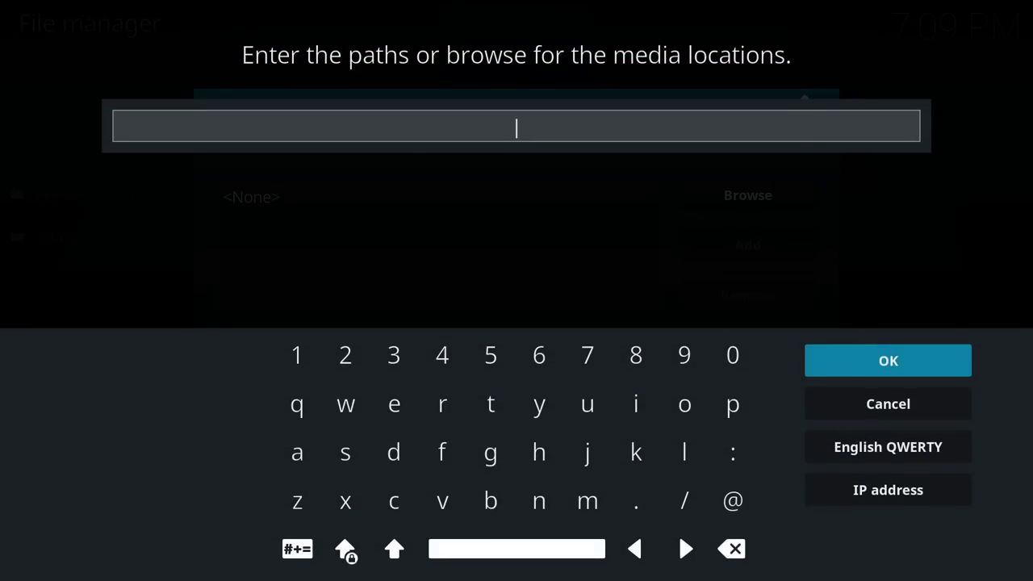
{"action": "type", "text": "http://"}
{"action": "type", "text": "dim"}
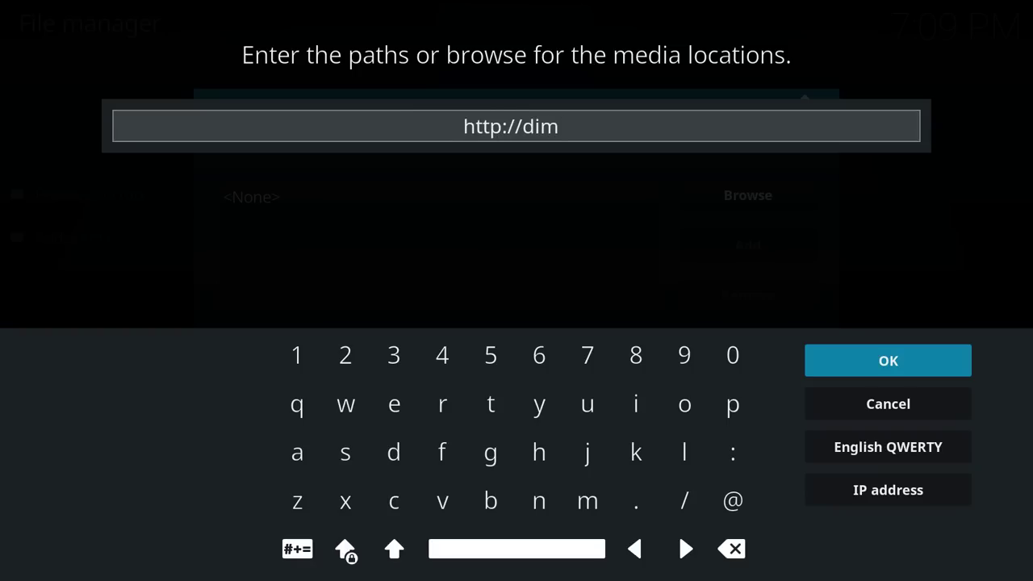
{"action": "type", "text": "itrol"}
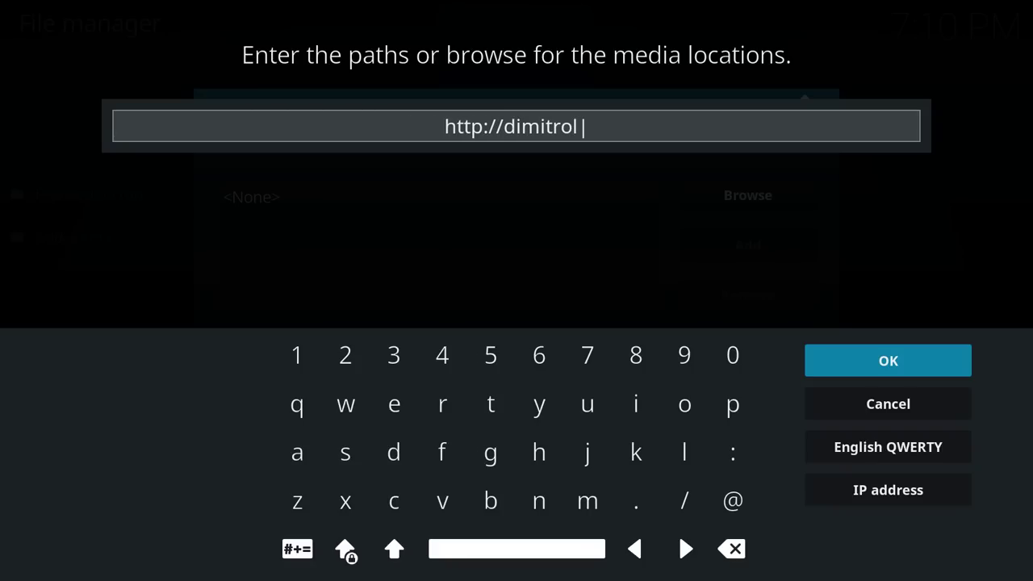
{"action": "type", "text": "o"}
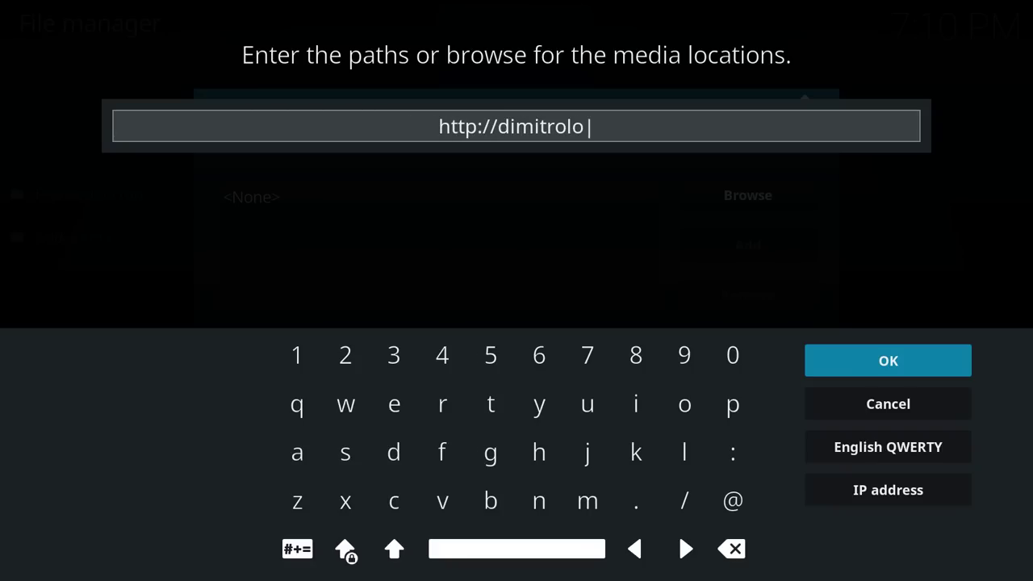
{"action": "type", "text": "gy."}
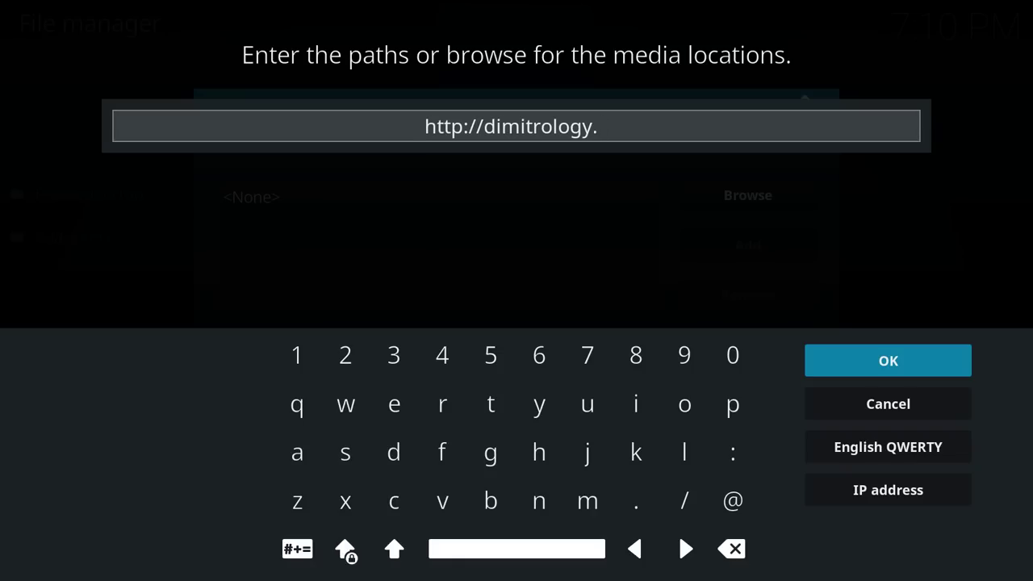
{"action": "type", "text": "com/repo"}
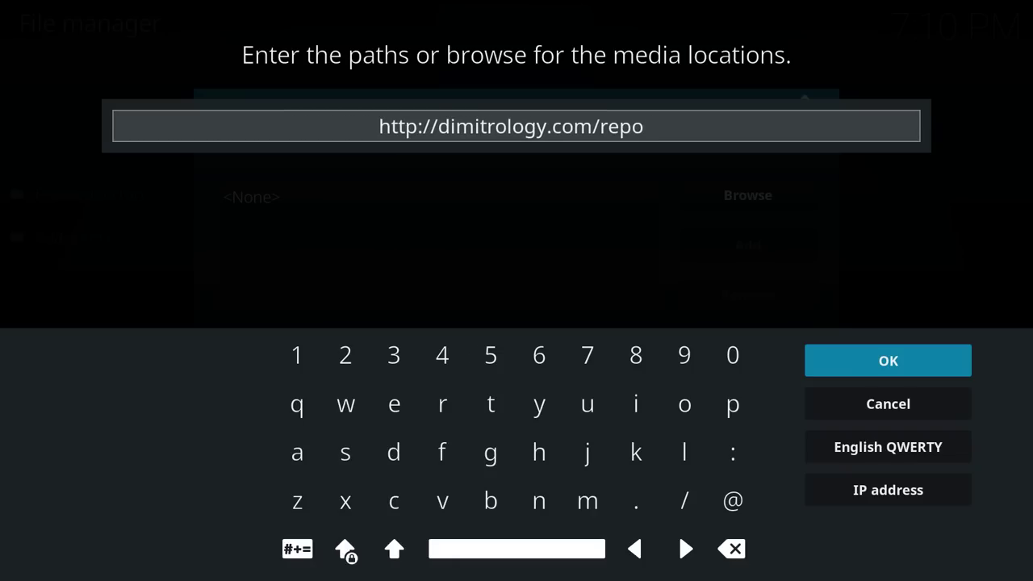
Confirm the path, rename the source from 'repo' to 'schism', and save it.
{"action": "key", "text": "Return"}
{"action": "key", "text": "Down"}
{"action": "key", "text": "Return"}
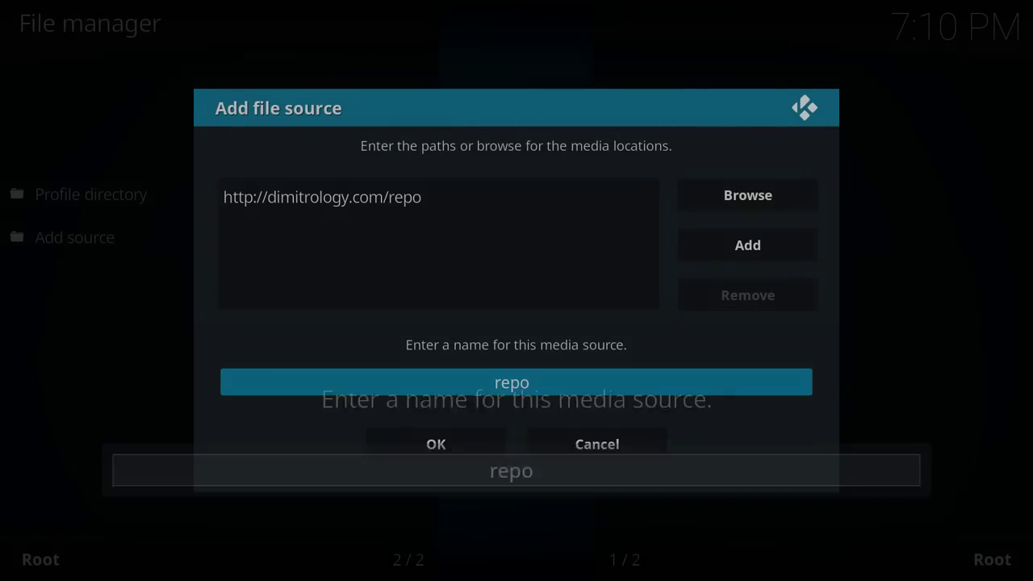
{"action": "key", "text": "BackSpace"}
{"action": "key", "text": "BackSpace"}
{"action": "key", "text": "BackSpace"}
{"action": "key", "text": "BackSpace"}
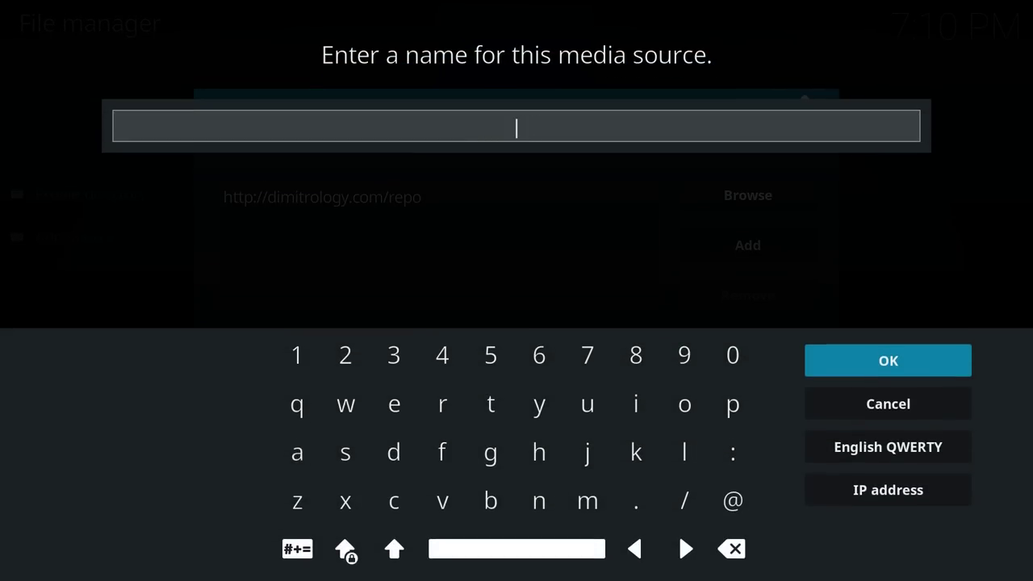
{"action": "type", "text": "schism"}
{"action": "key", "text": "Return"}
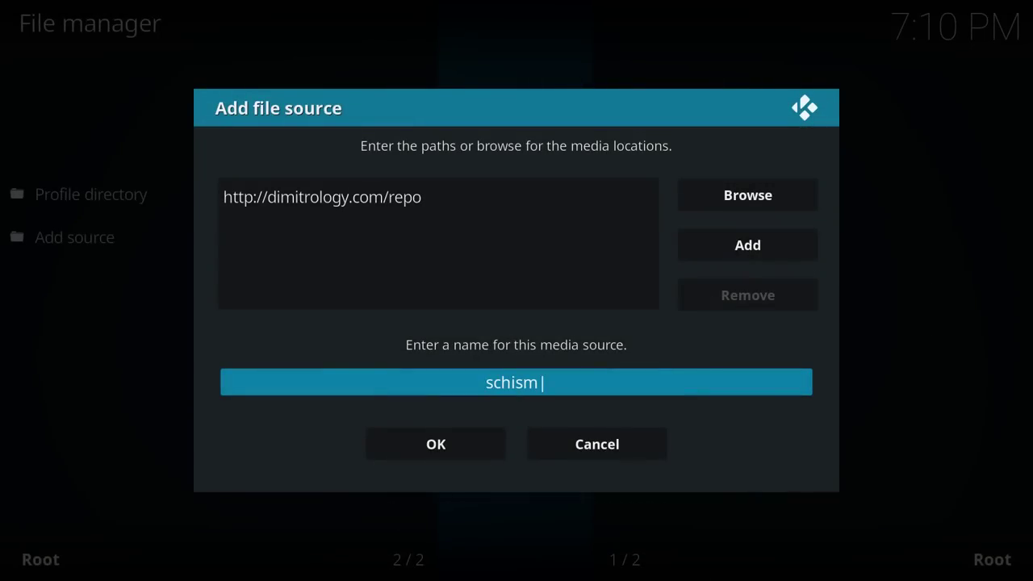
{"action": "key", "text": "Down"}
{"action": "key", "text": "backslash"}
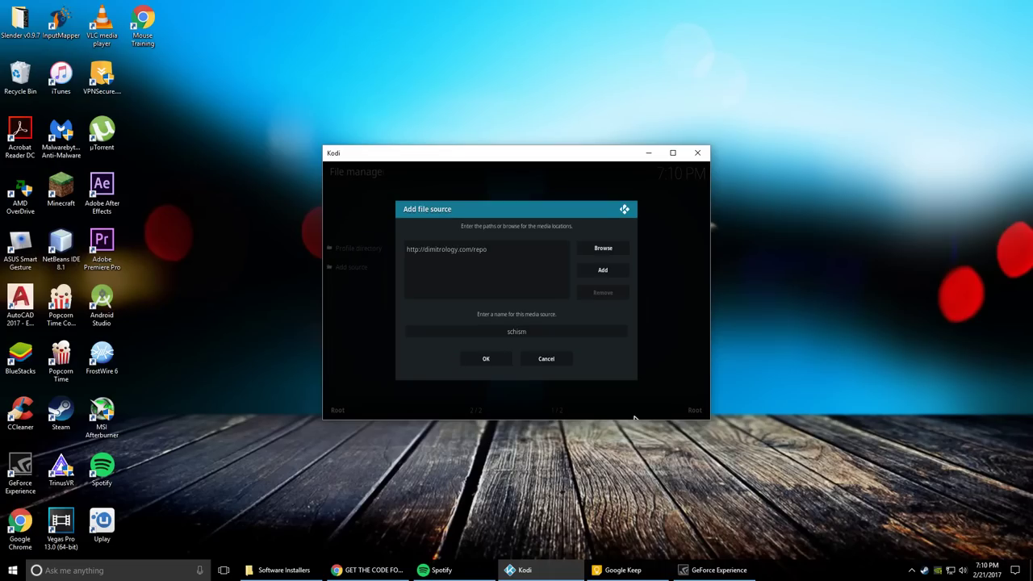
{"action": "key", "text": "backslash"}
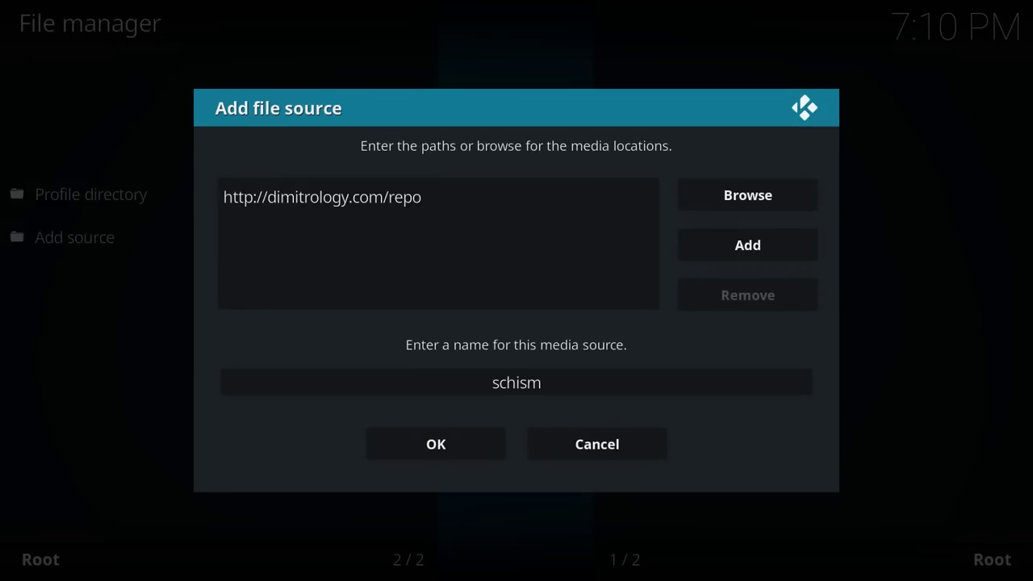
{"action": "left_click", "coordinate": [394, 428]}
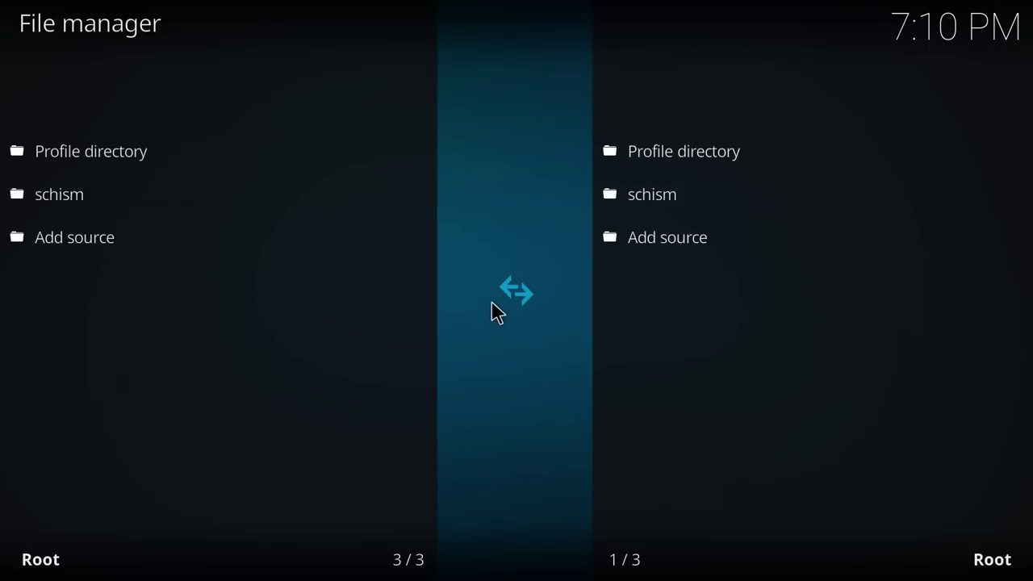
Return to the home screen and open the Add-on browser under Add-ons.
{"action": "key", "text": "Left"}
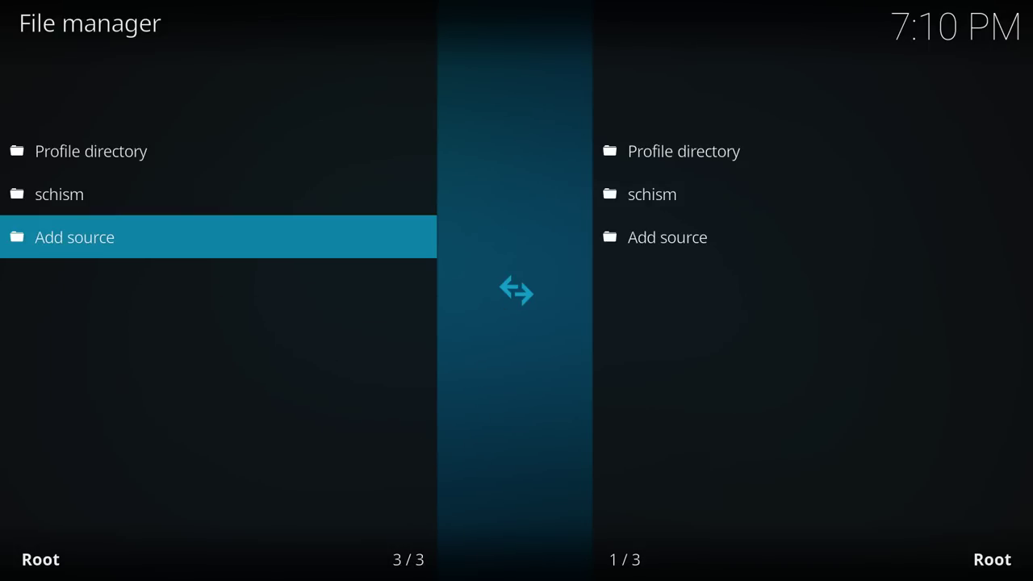
{"action": "key", "text": "Escape"}
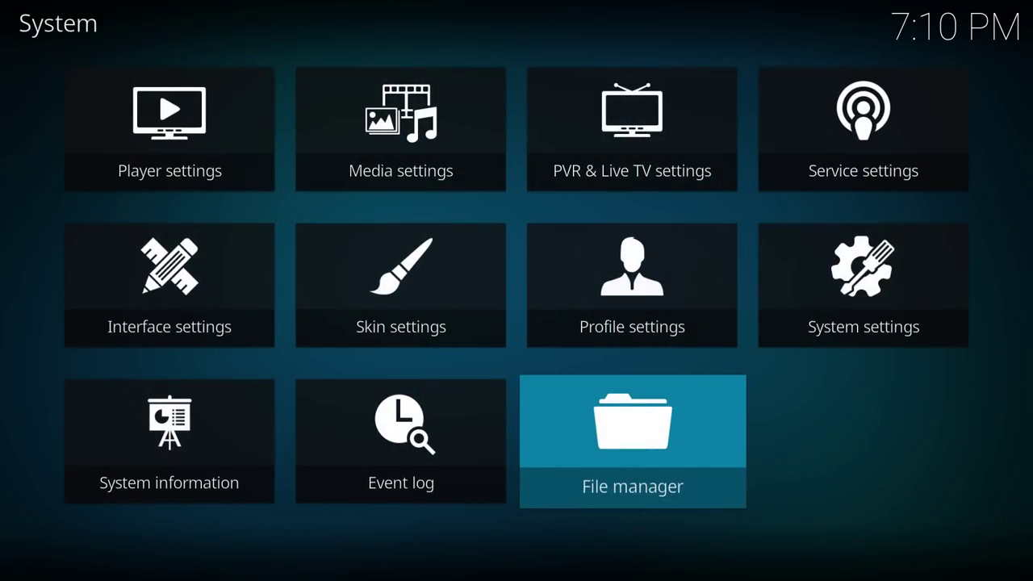
{"action": "key", "text": "Escape"}
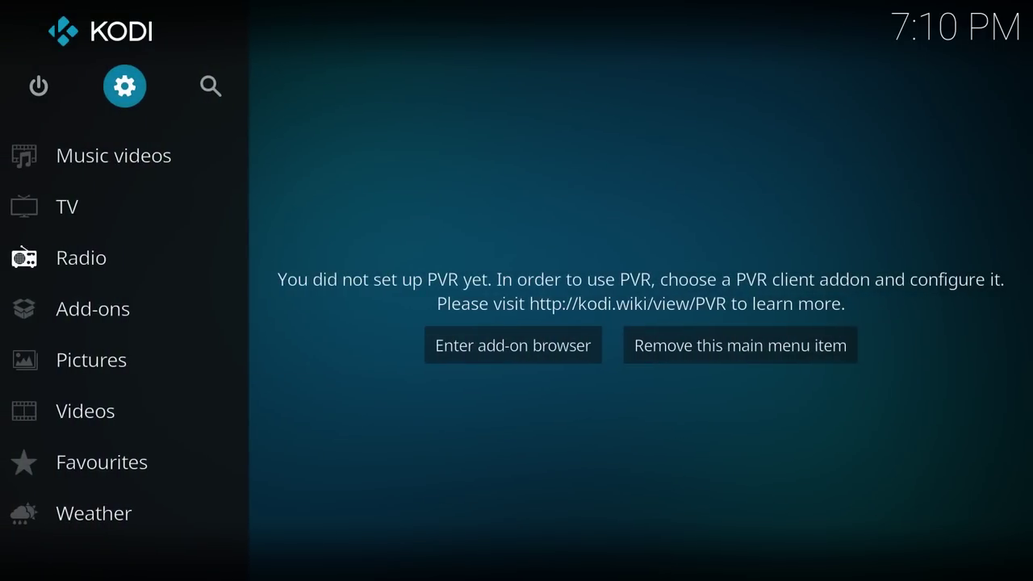
{"action": "key", "text": "Down"}
{"action": "key", "text": "Down"}
{"action": "key", "text": "Down"}
{"action": "key", "text": "Down"}
{"action": "key", "text": "Down"}
{"action": "key", "text": "Down"}
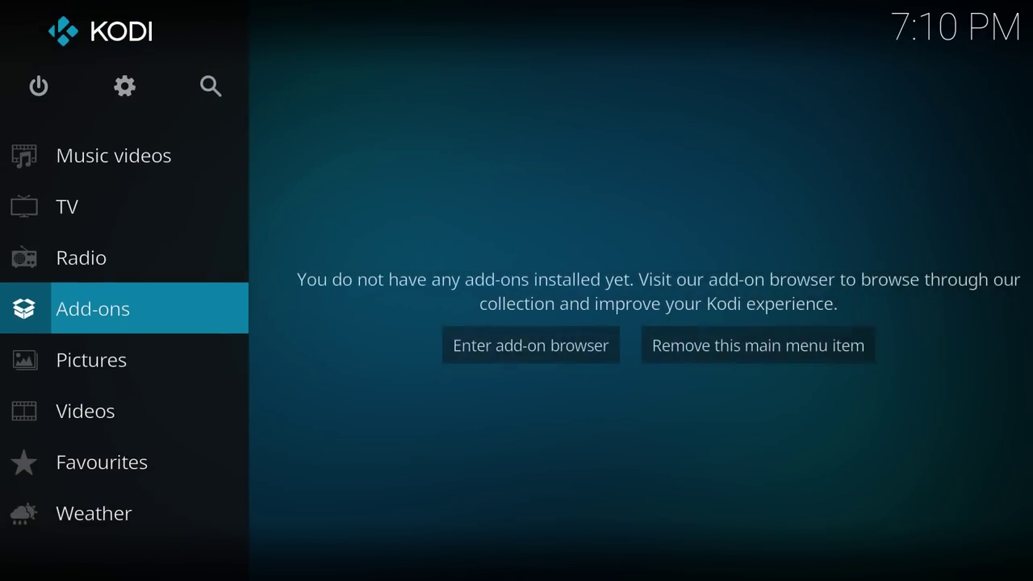
{"action": "key", "text": "Return"}
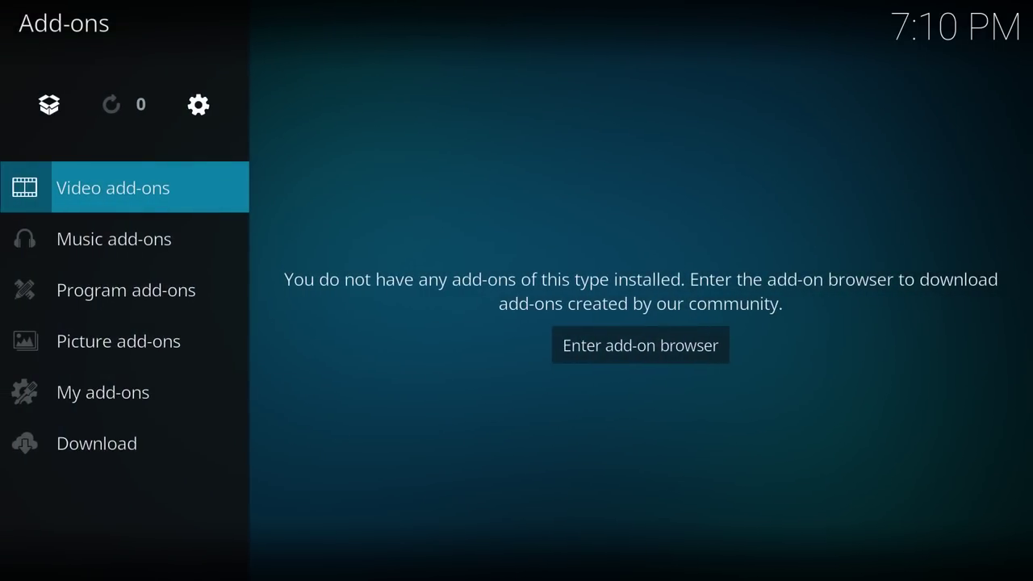
{"action": "key", "text": "Down"}
{"action": "key", "text": "Down"}
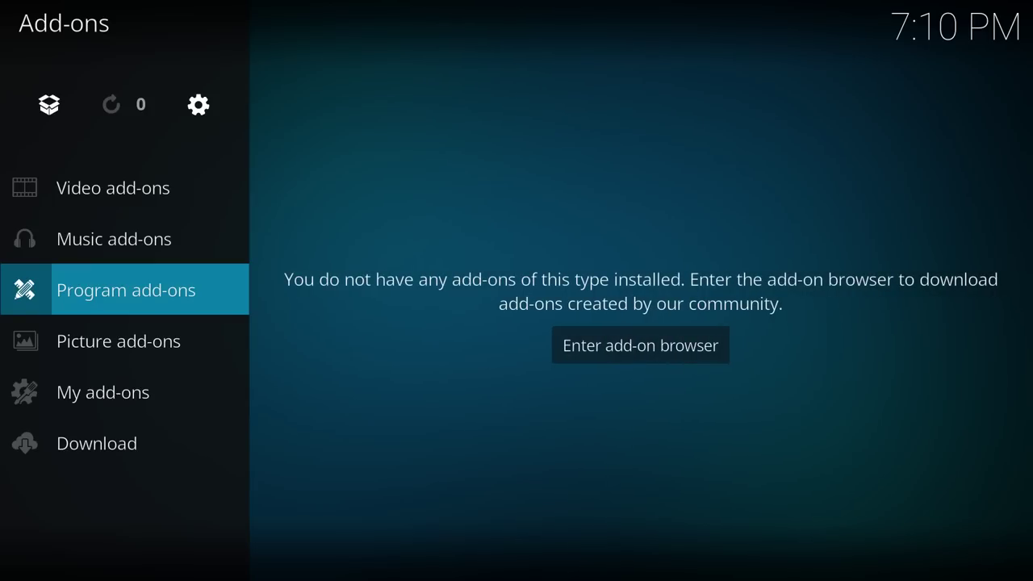
{"action": "key", "text": "Down"}
{"action": "key", "text": "Up"}
{"action": "key", "text": "Up"}
{"action": "key", "text": "Up"}
{"action": "key", "text": "Up"}
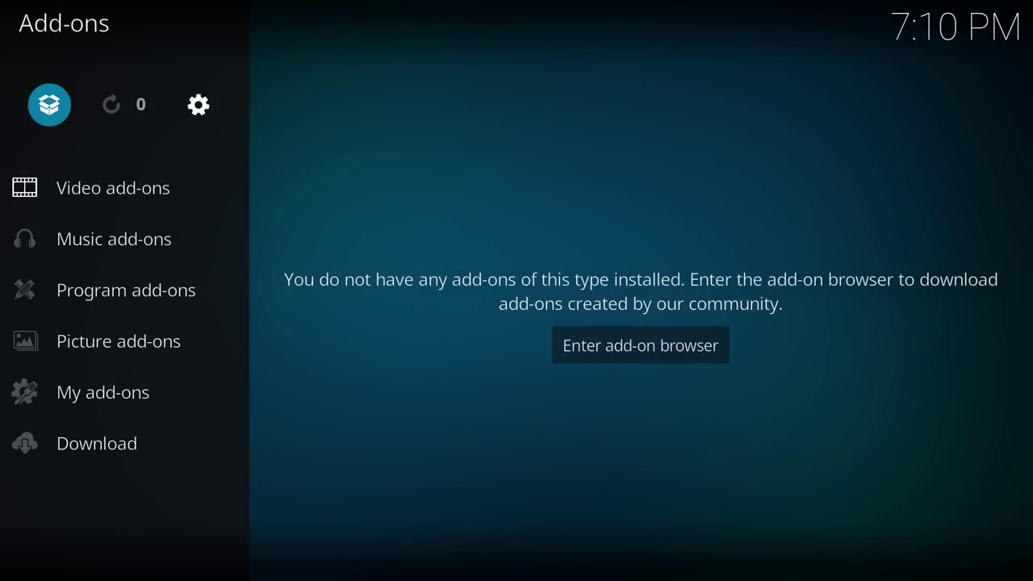
{"action": "key", "text": "Return"}
Enable installing add-ons from Unknown sources and accept the warning.
{"action": "key", "text": "Down"}
{"action": "key", "text": "Down"}
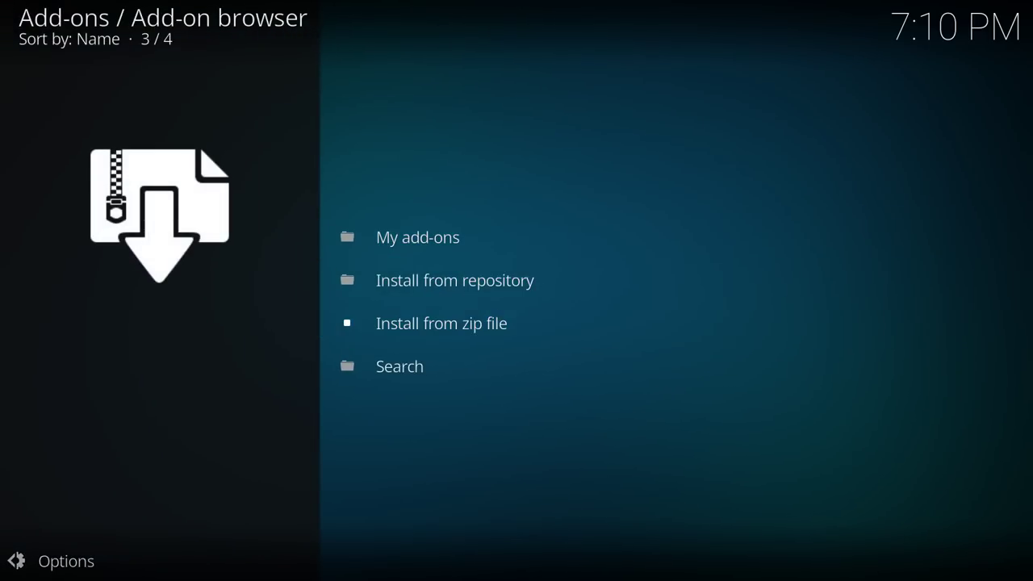
{"action": "key", "text": "Return"}
{"action": "key", "text": "Left"}
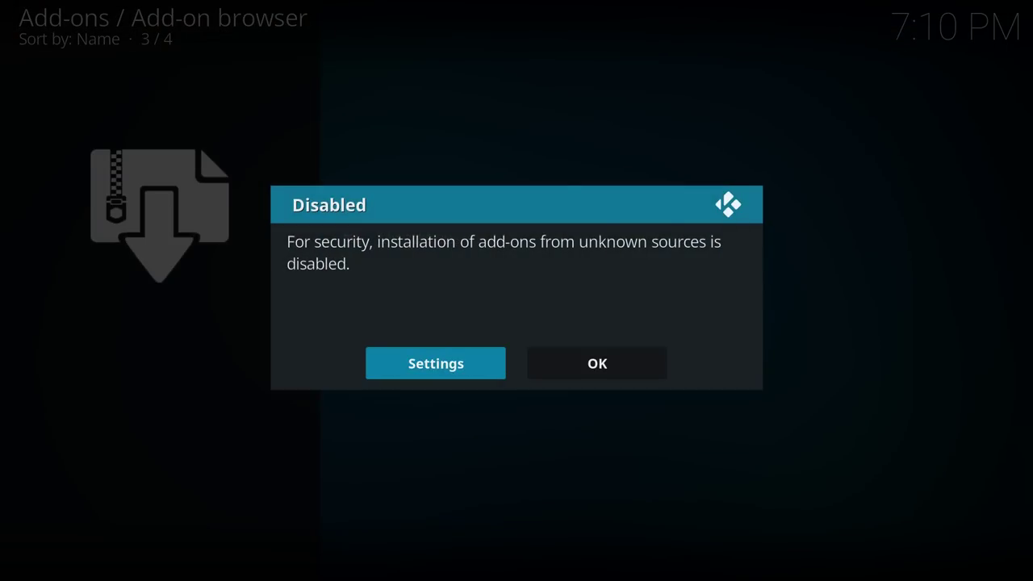
{"action": "key", "text": "Return"}
{"action": "key", "text": "Return"}
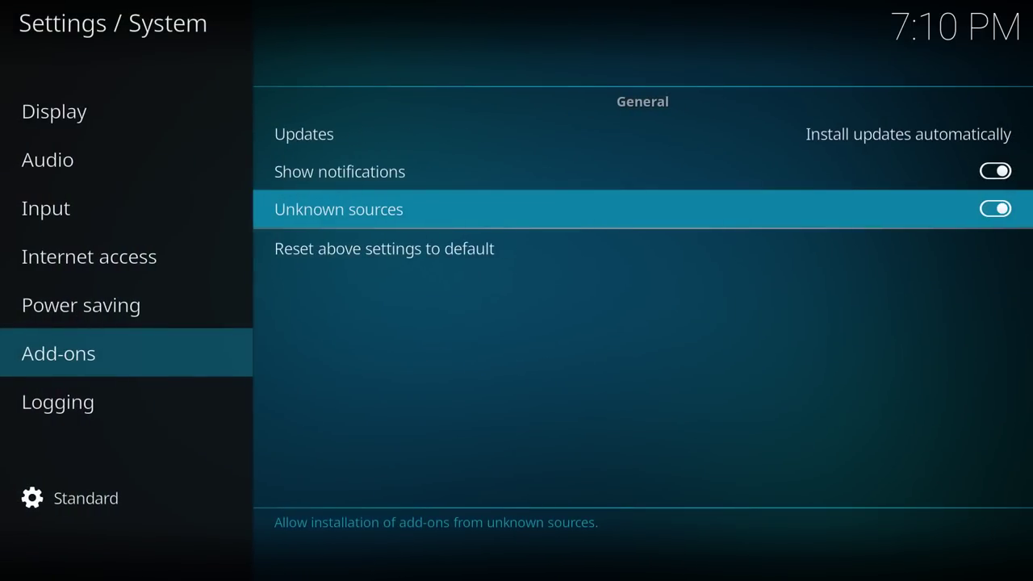
{"action": "key", "text": "Left"}
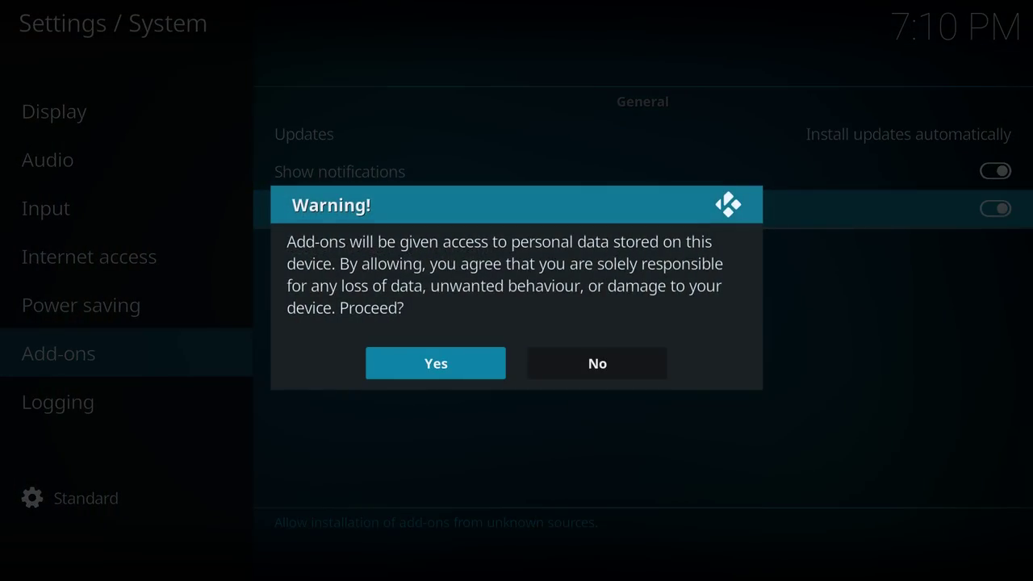
{"action": "key", "text": "Return"}
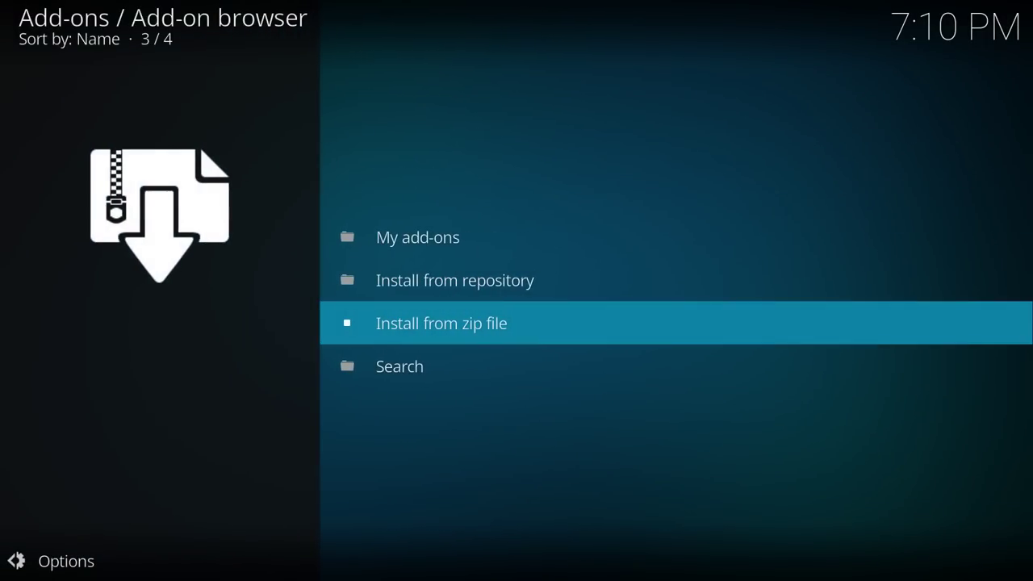
Install plugin.video.dimitv.zip from the schism source, then go to Program add-ons.
{"action": "key", "text": "Return"}
{"action": "key", "text": "Down"}
{"action": "key", "text": "Down"}
{"action": "key", "text": "Down"}
{"action": "key", "text": "Down"}
{"action": "key", "text": "Down"}
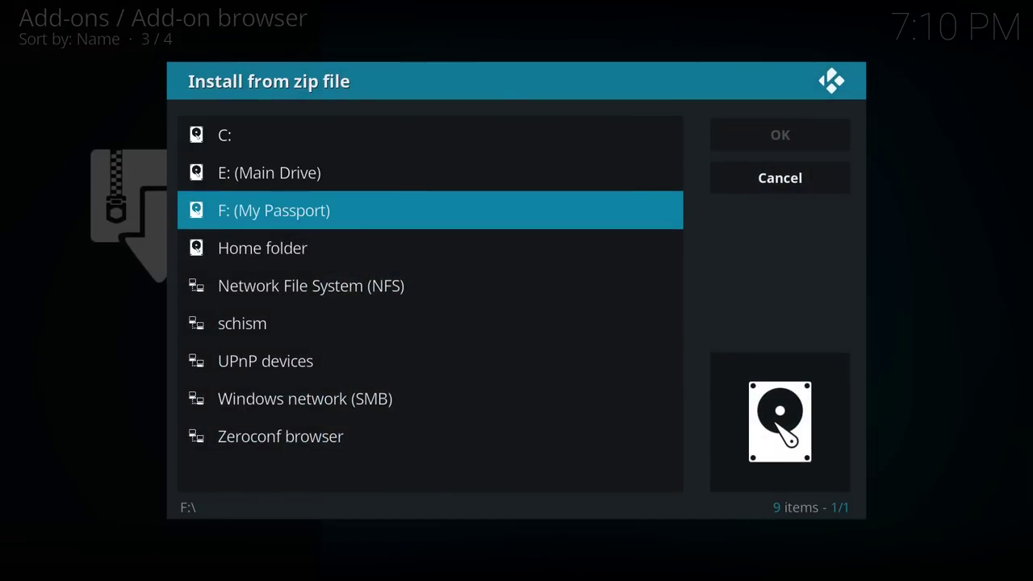
{"action": "key", "text": "Return"}
{"action": "key", "text": "Down"}
{"action": "key", "text": "Down"}
{"action": "key", "text": "Down"}
{"action": "key", "text": "Down"}
{"action": "key", "text": "Down"}
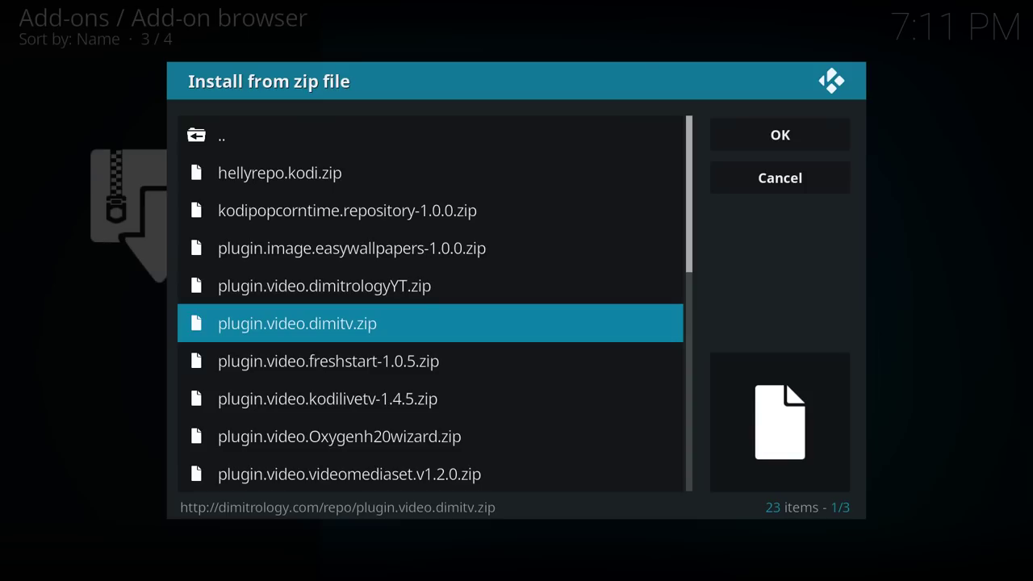
{"action": "key", "text": "Return"}
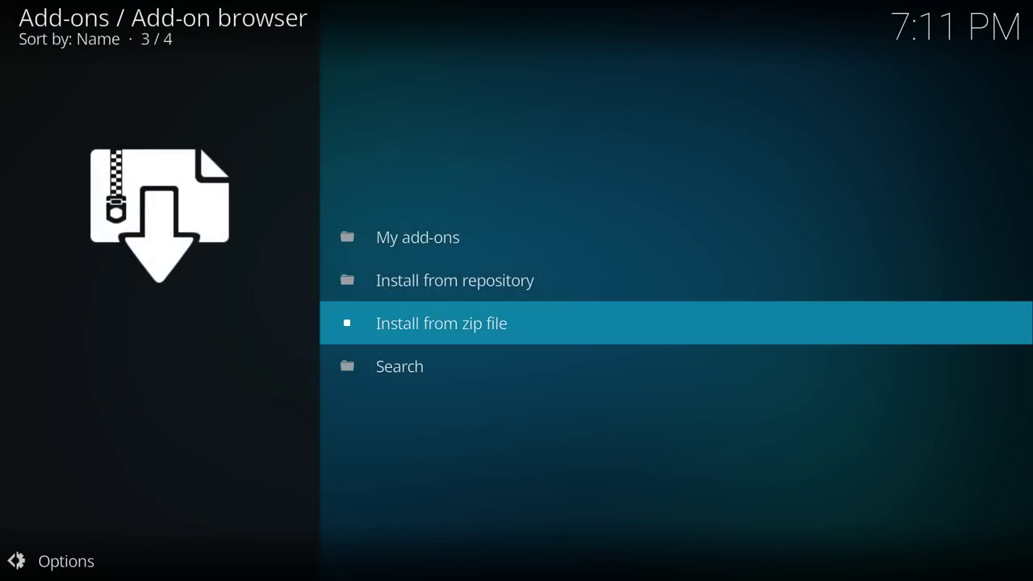
{"action": "key", "text": "BackSpace"}
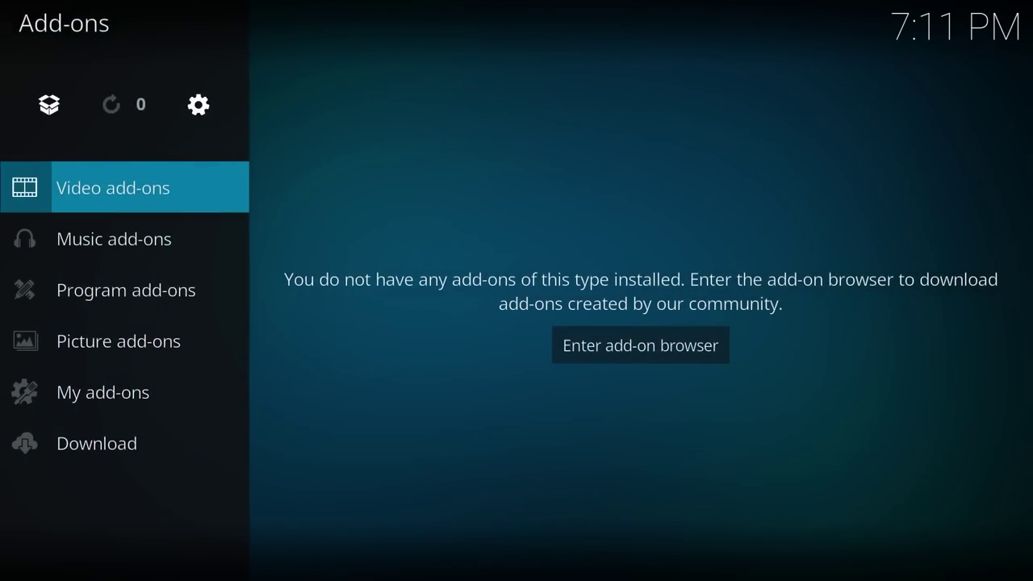
{"action": "key", "text": "Down"}
{"action": "key", "text": "Down"}
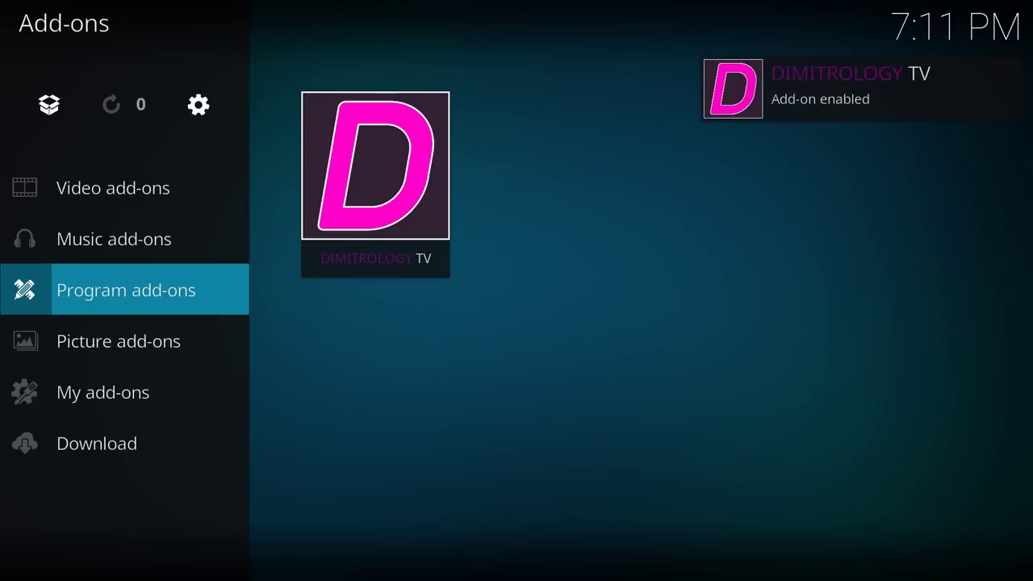
Open the DIMITROLOGY TV add-on and look over its menu entries.
{"action": "key", "text": "Right"}
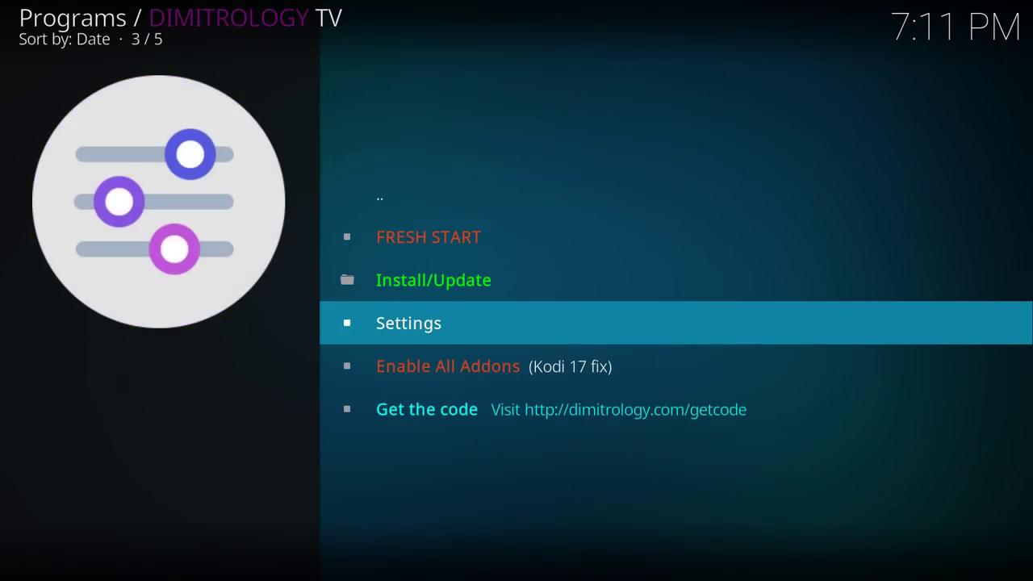
{"action": "key", "text": "Return"}
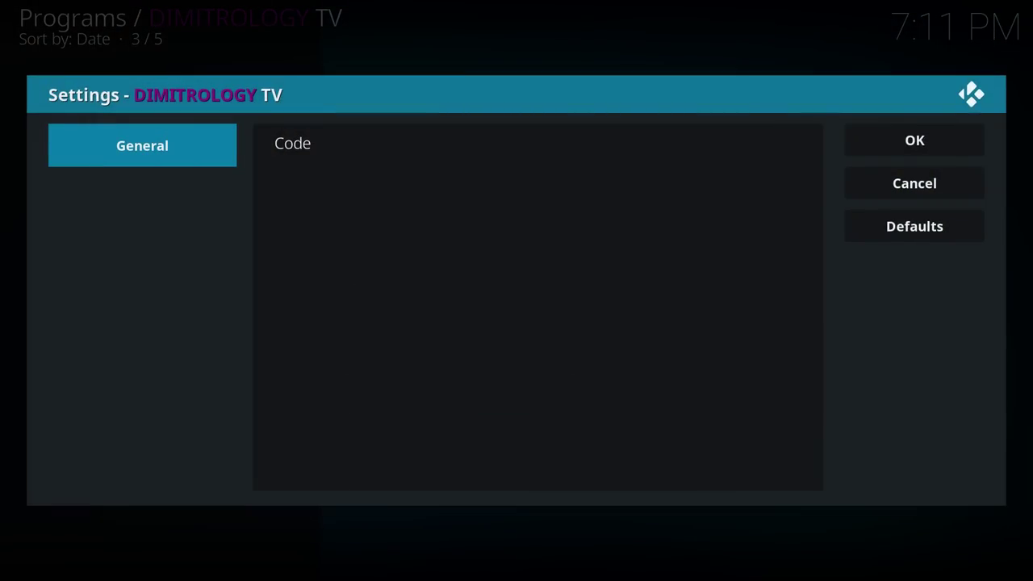
{"action": "key", "text": "Escape"}
{"action": "key", "text": "Down"}
{"action": "key", "text": "Down"}
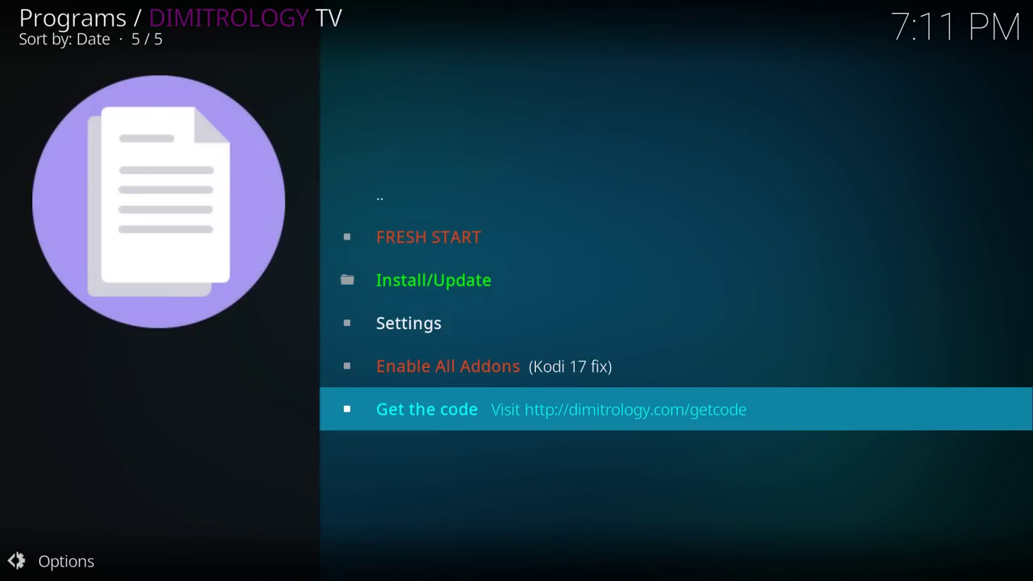
{"action": "key", "text": "Up"}
{"action": "key", "text": "Up"}
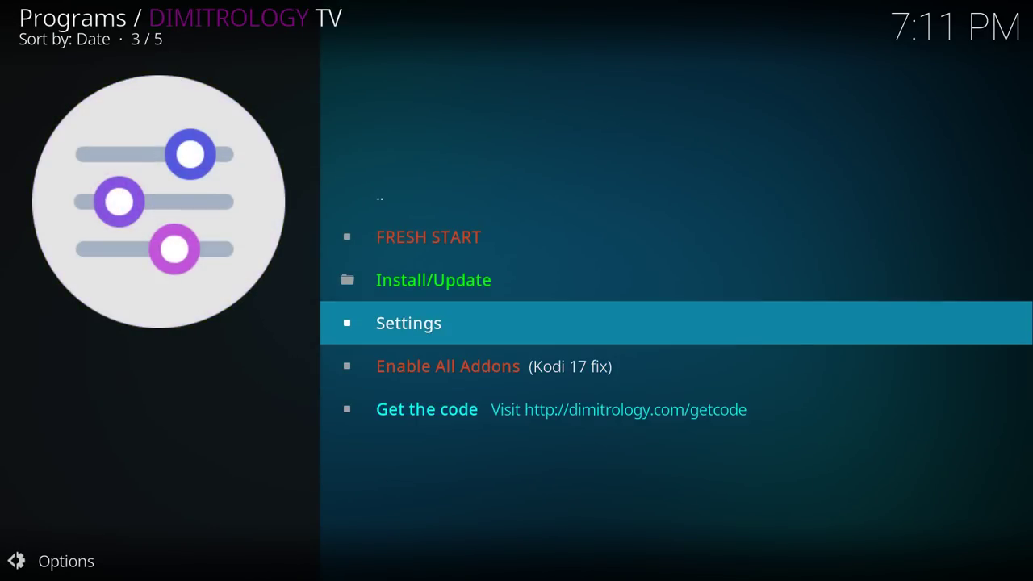
{"action": "key", "text": "Down"}
{"action": "key", "text": "Down"}
{"action": "key", "text": "Down"}
{"action": "key", "text": "Up"}
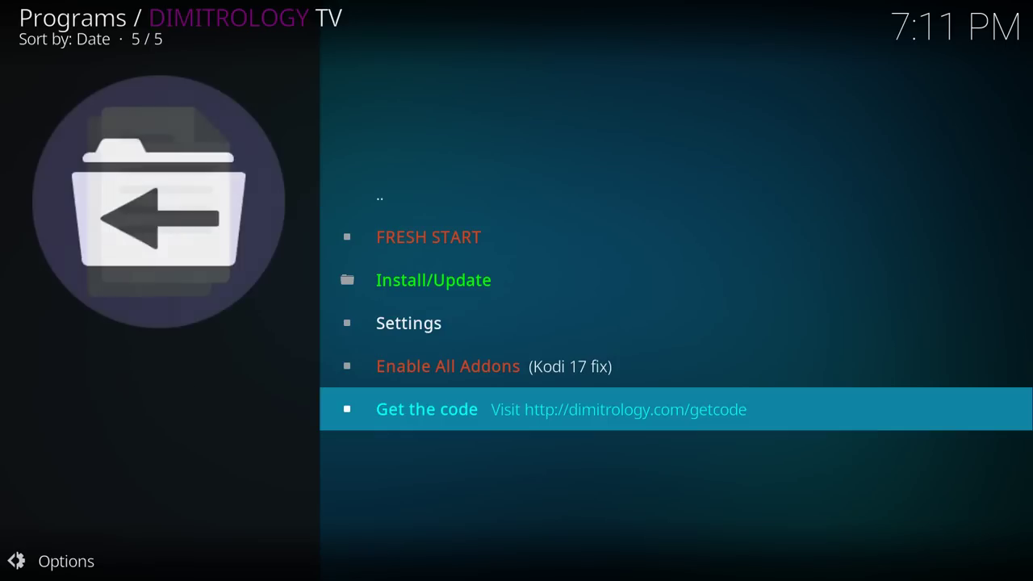
{"action": "key", "text": "Down"}
{"action": "key", "text": "Down"}
{"action": "key", "text": "Down"}
{"action": "key", "text": "Down"}
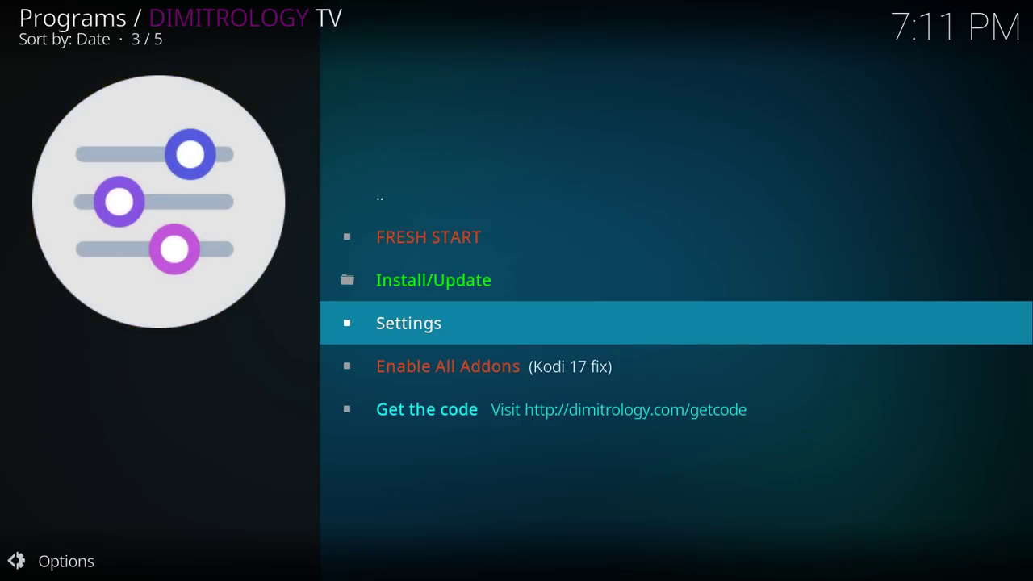
Enter the access code from the website in the add-on's Code setting and save.
{"action": "key", "text": "Return"}
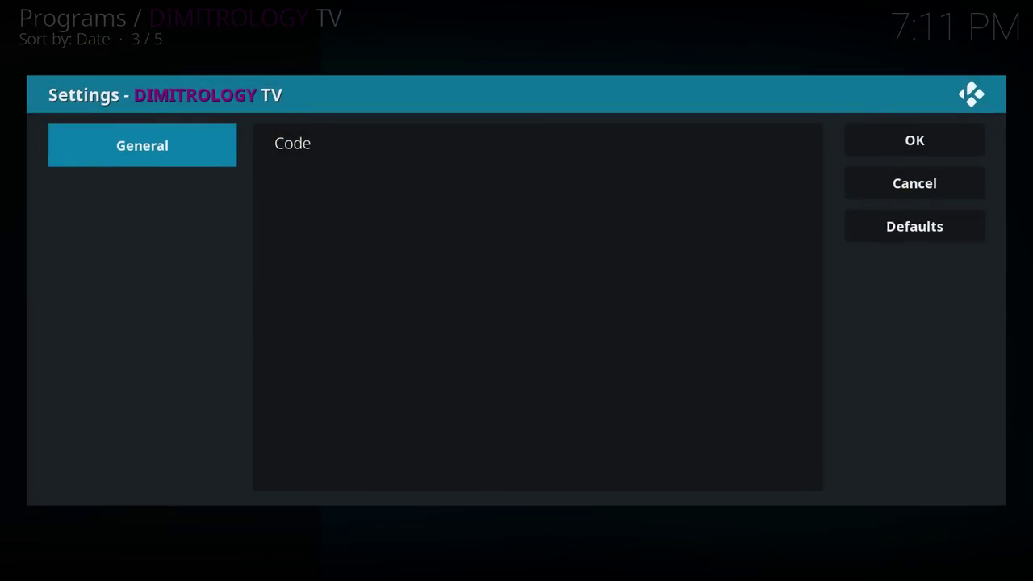
{"action": "key", "text": "Right"}
{"action": "key", "text": "Return"}
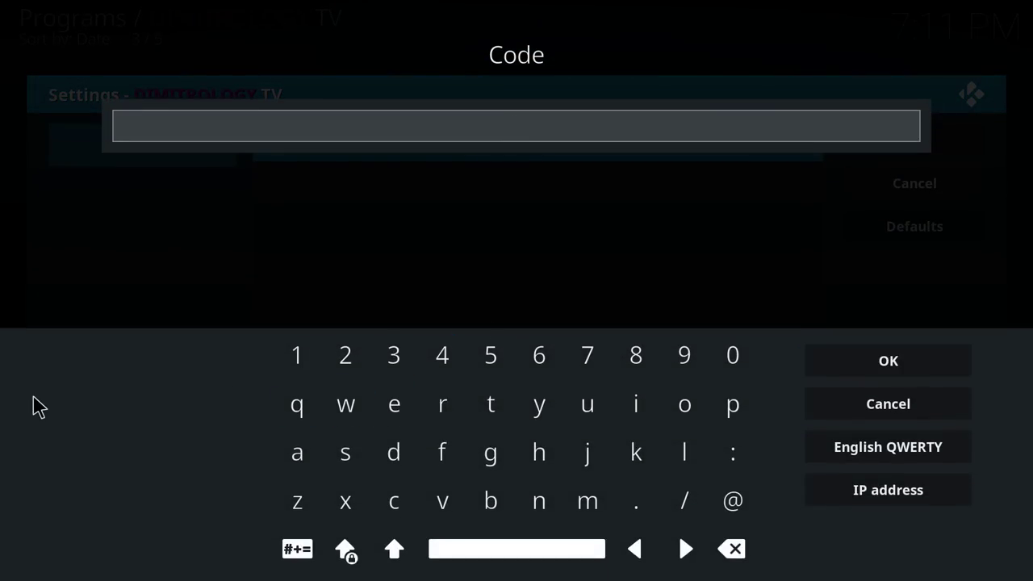
{"action": "key", "text": "alt+Tab"}
{"action": "left_click_drag", "start_coordinate": [127, 157], "coordinate": [165, 31]}
{"action": "key", "text": "alt+Tab"}
{"action": "type", "text": "957613"}
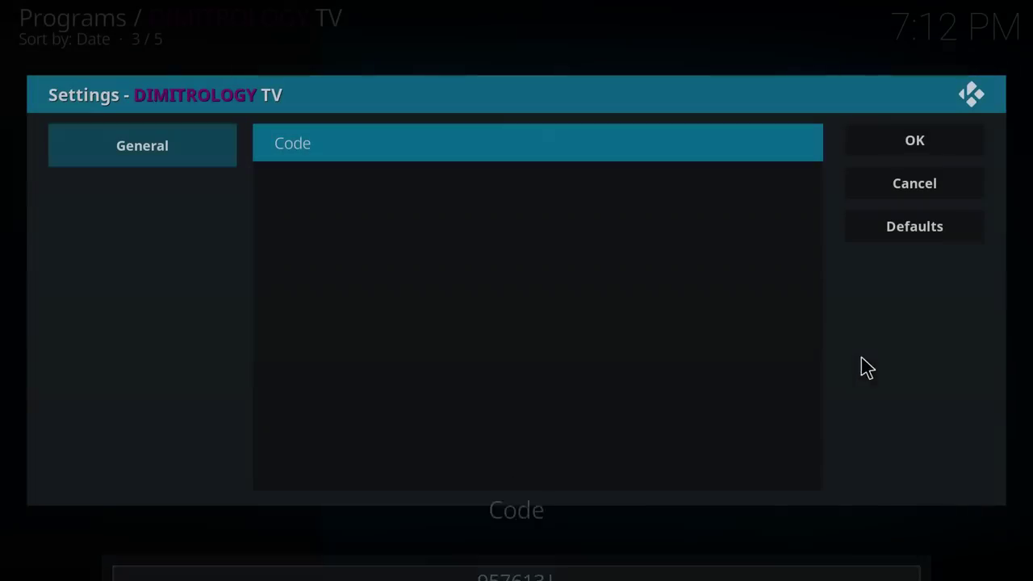
{"action": "left_click", "coordinate": [914, 145]}
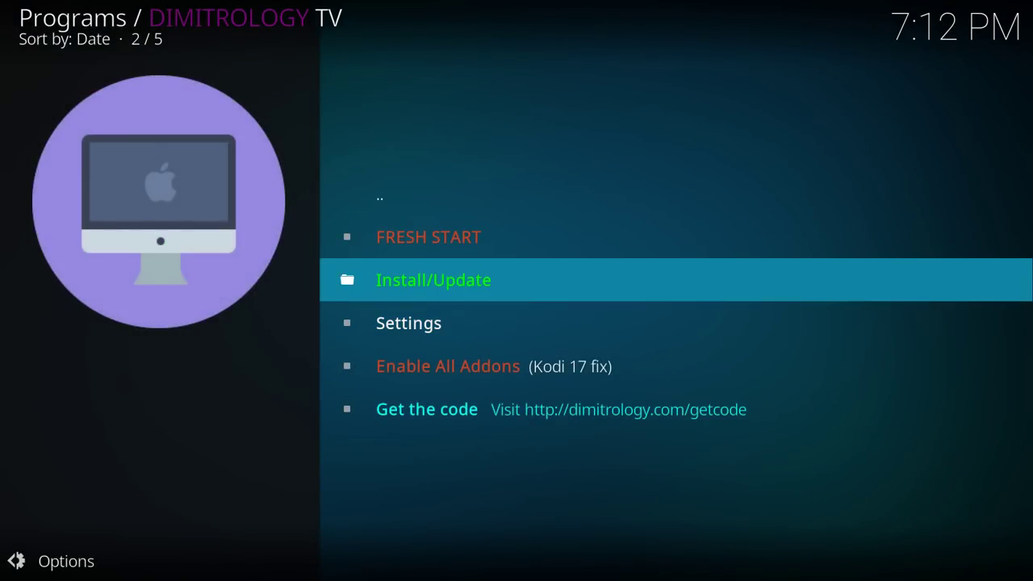
Install the Kodiflix TV build from Install/Update and dismiss the Process Complete notice.
{"action": "left_click", "coordinate": [345, 267]}
{"action": "left_click", "coordinate": [413, 194]}
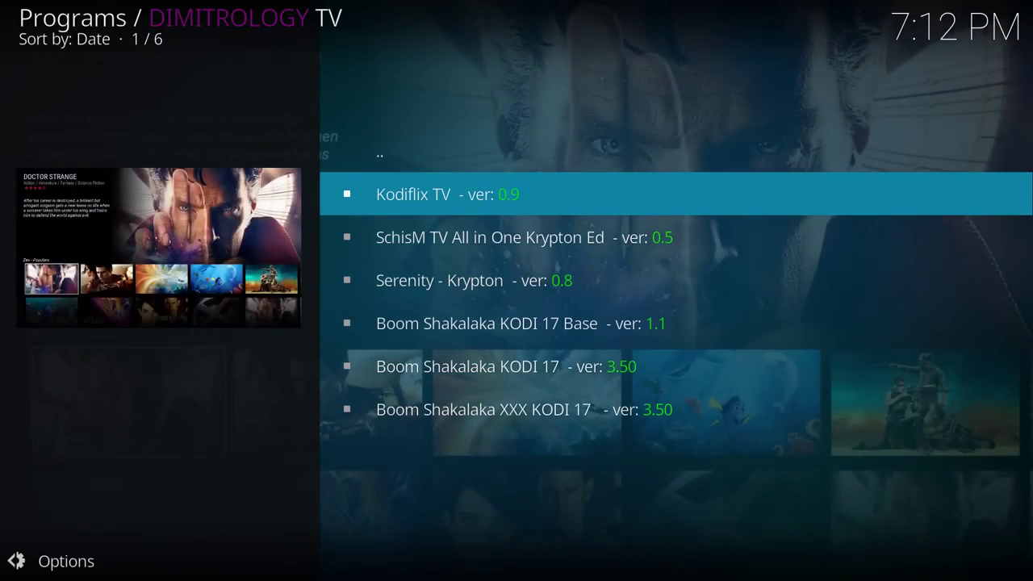
{"action": "key", "text": "Return"}
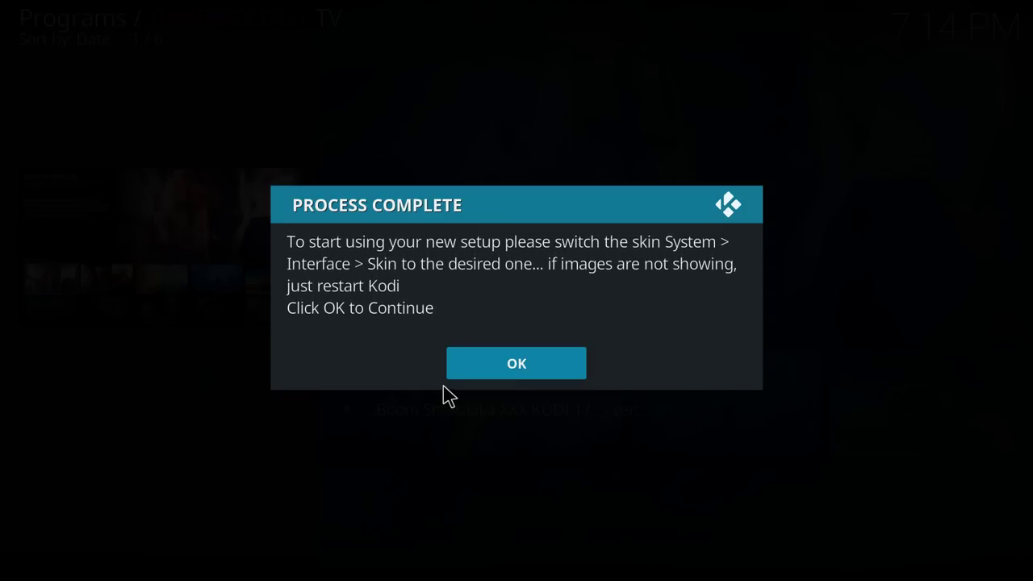
{"action": "left_click", "coordinate": [493, 376]}
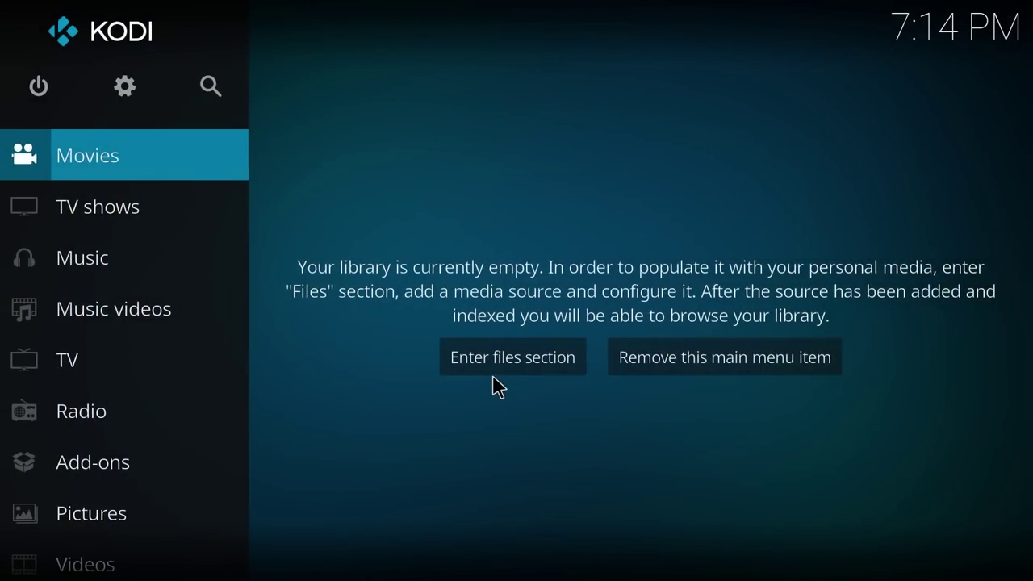
Open the list of skins under Settings > Interface > Skin.
{"action": "key", "text": "Up"}
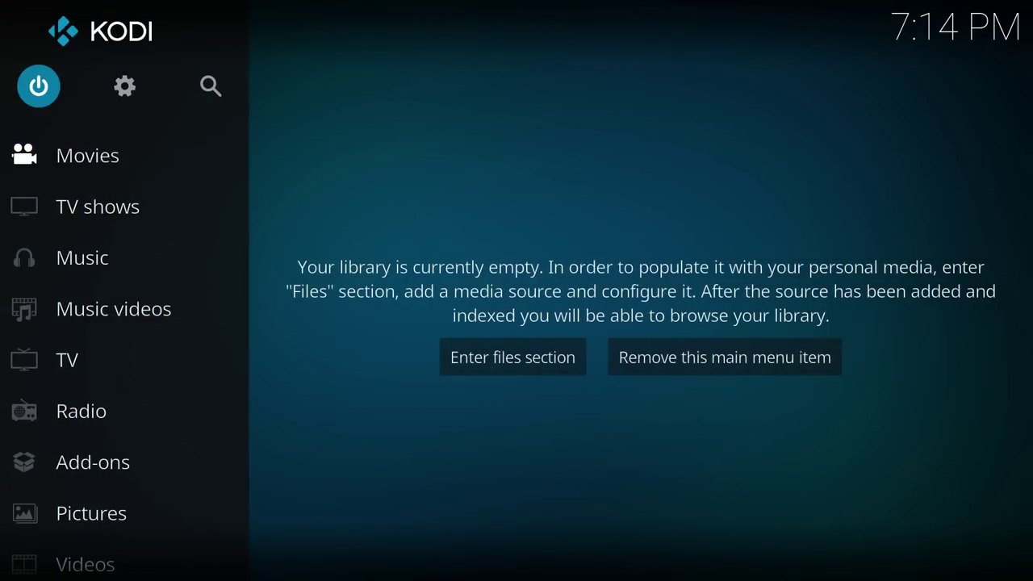
{"action": "key", "text": "Right"}
{"action": "key", "text": "Return"}
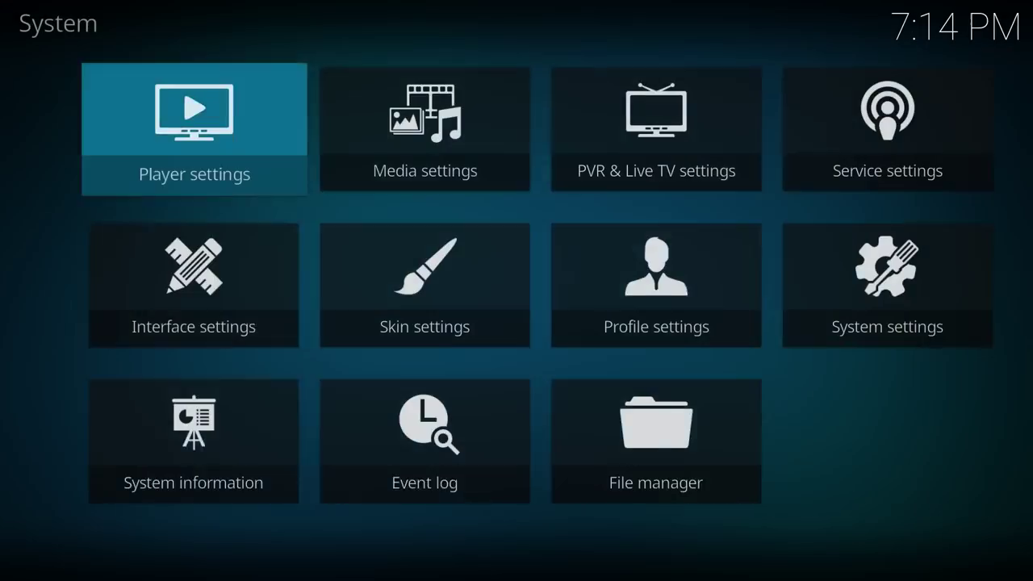
{"action": "key", "text": "Down"}
{"action": "key", "text": "Right"}
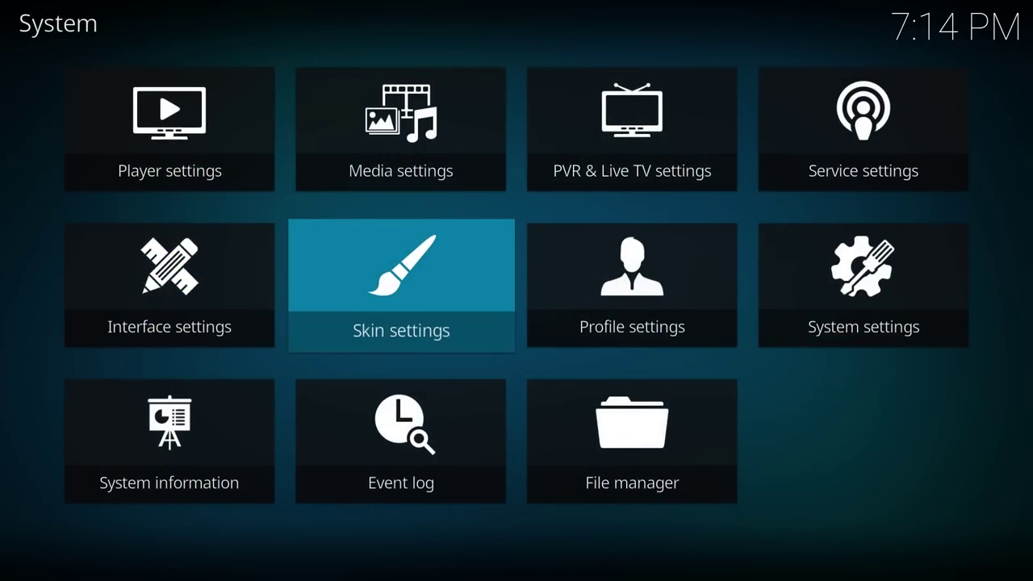
{"action": "key", "text": "Left"}
{"action": "key", "text": "Return"}
{"action": "key", "text": "Right"}
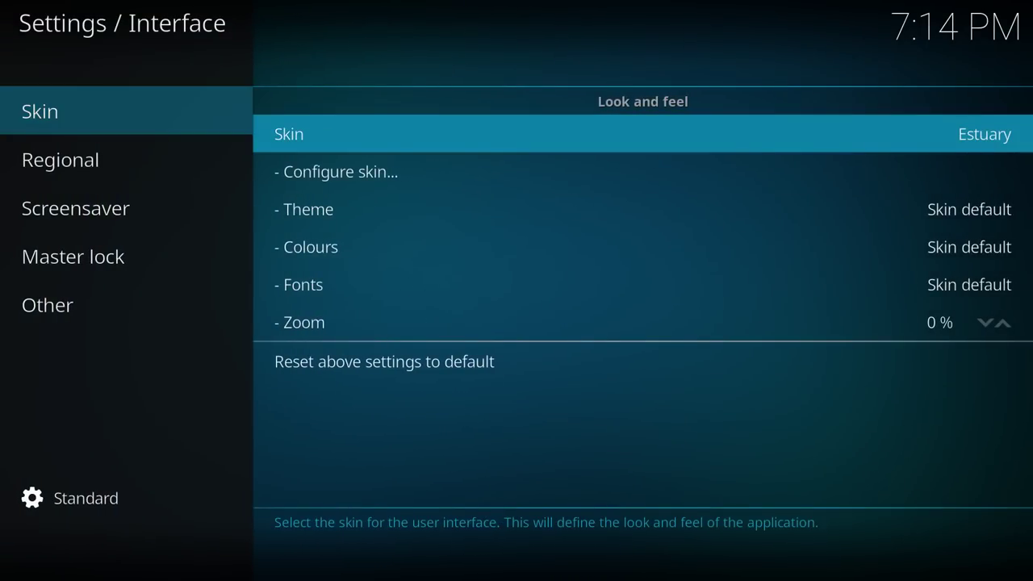
{"action": "key", "text": "Return"}
Apply the Kodiflix TV skin and choose YES to keep it.
{"action": "key", "text": "Down"}
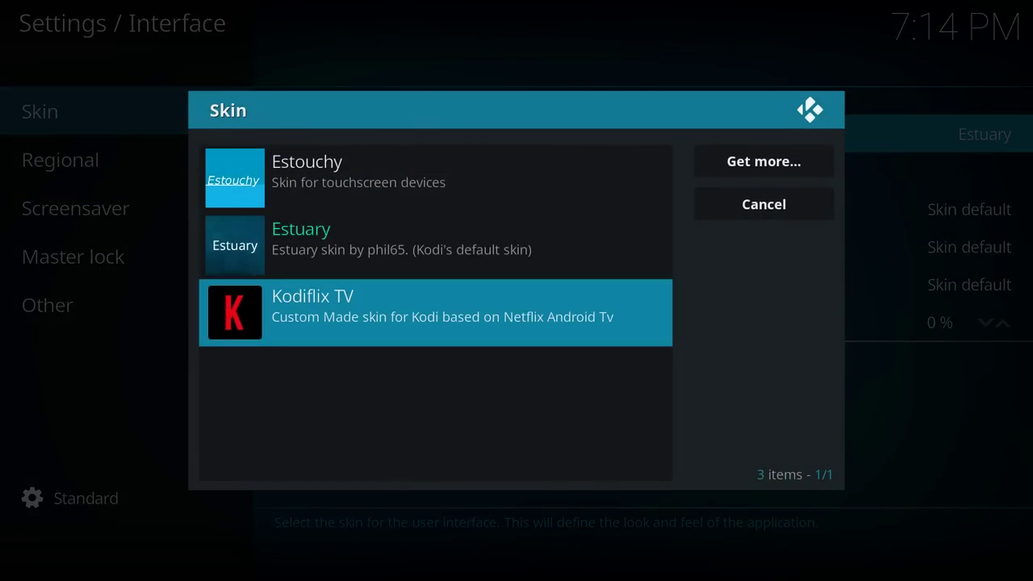
{"action": "key", "text": "Return"}
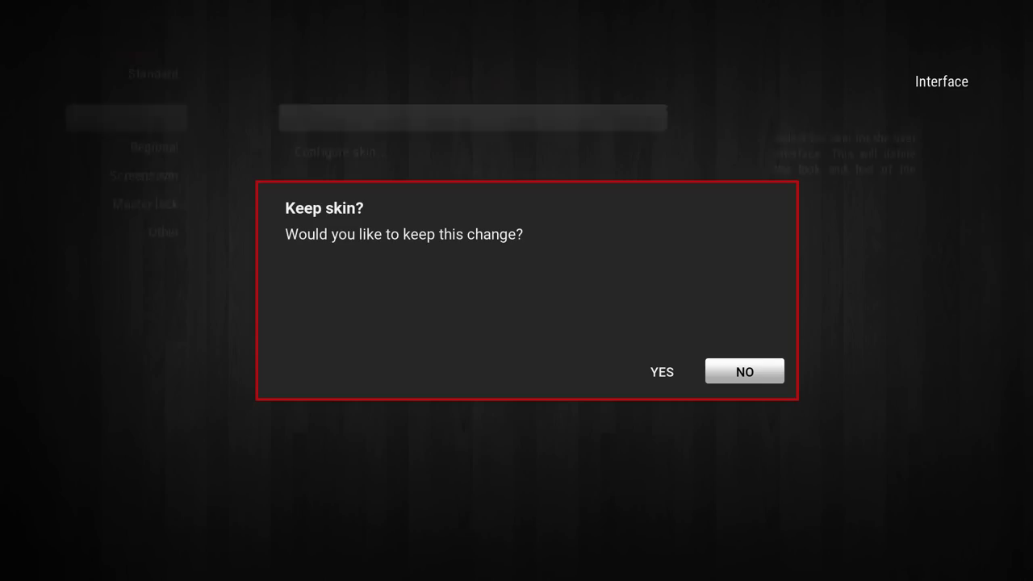
{"action": "key", "text": "Left"}
{"action": "key", "text": "Return"}
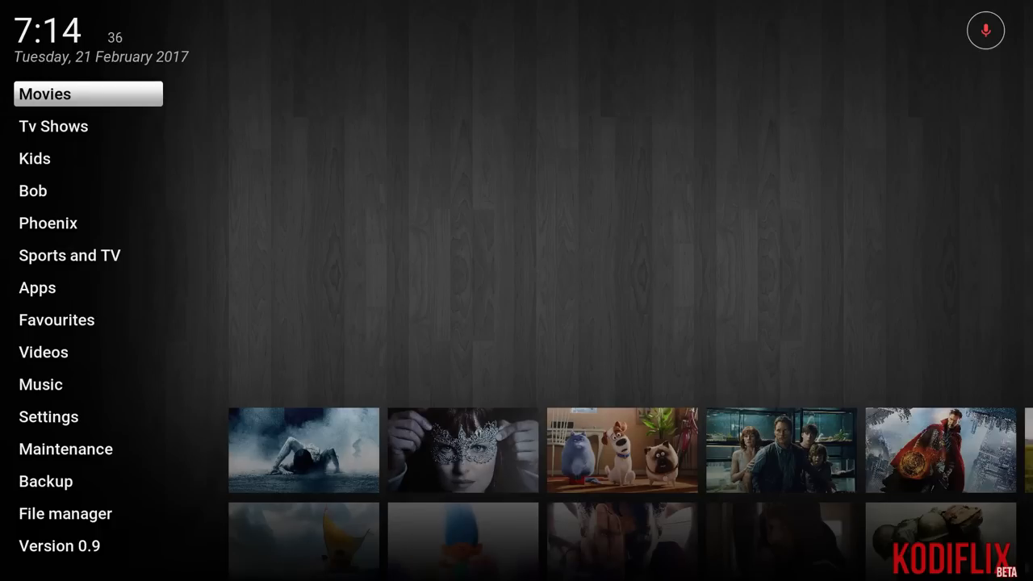
Browse the Kodiflix side menu sections from Movies down toward Version 0.9.
{"action": "key", "text": "Right"}
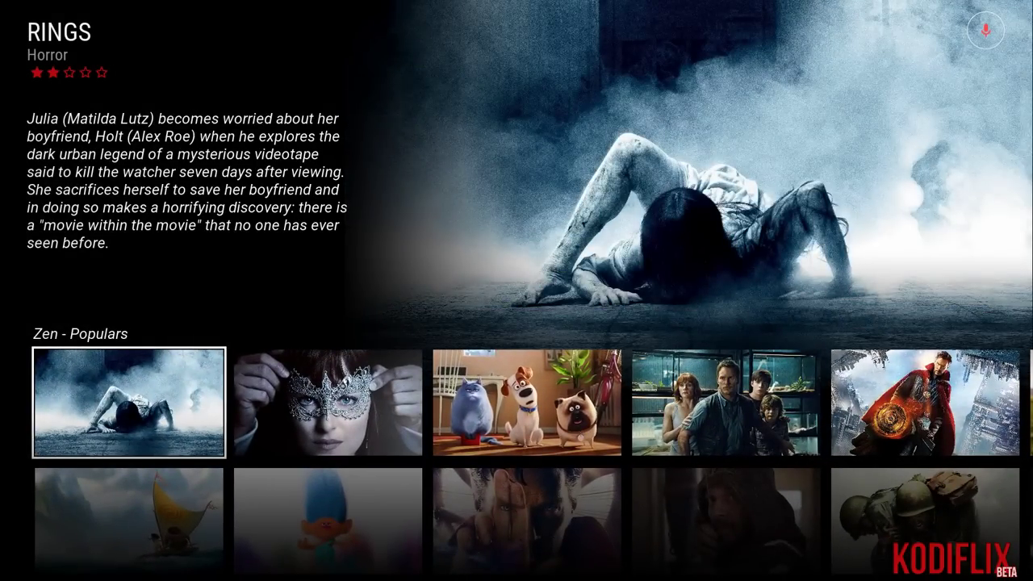
{"action": "key", "text": "Left"}
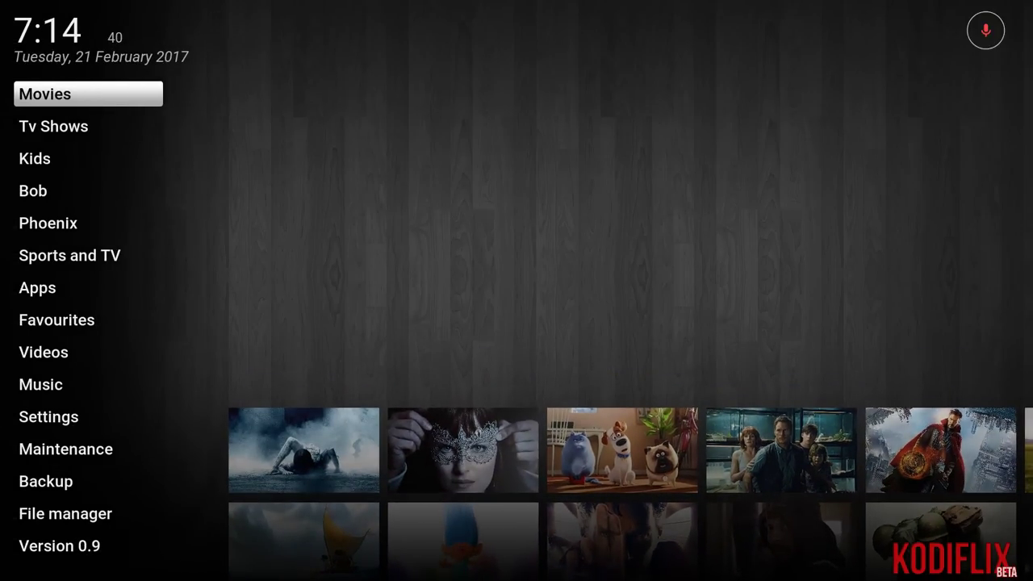
{"action": "key", "text": "Down"}
{"action": "key", "text": "Down"}
{"action": "key", "text": "Down"}
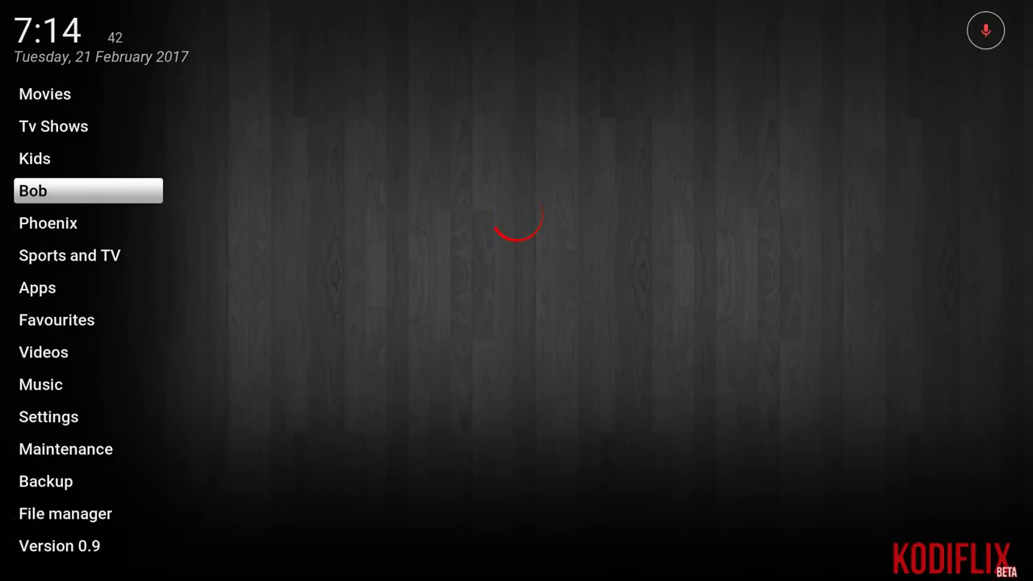
{"action": "key", "text": "Down"}
{"action": "key", "text": "Down"}
{"action": "key", "text": "Down"}
{"action": "key", "text": "Down"}
{"action": "key", "text": "Down"}
{"action": "key", "text": "Down"}
{"action": "key", "text": "Down"}
{"action": "key", "text": "Down"}
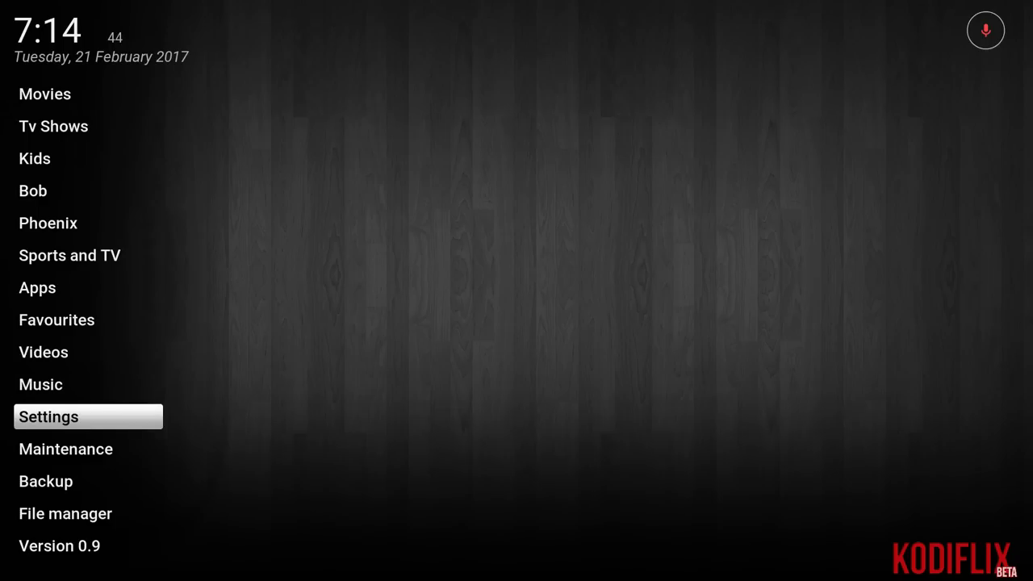
{"action": "key", "text": "Up"}
{"action": "key", "text": "Up"}
{"action": "key", "text": "Up"}
{"action": "key", "text": "Up"}
{"action": "key", "text": "Down"}
{"action": "key", "text": "Down"}
{"action": "key", "text": "Down"}
{"action": "key", "text": "Down"}
{"action": "key", "text": "Down"}
{"action": "key", "text": "Down"}
{"action": "key", "text": "Down"}
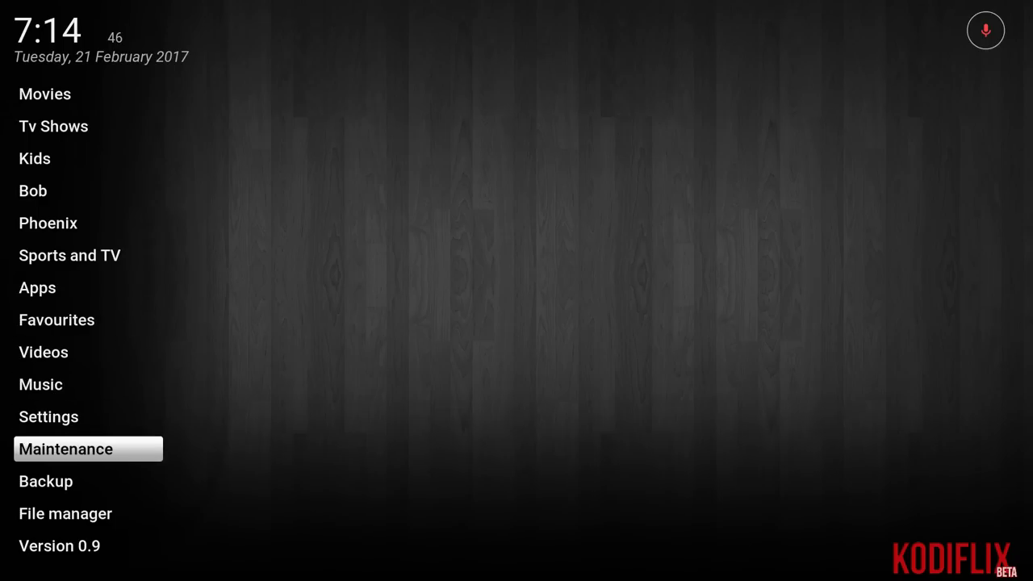
{"action": "key", "text": "Down"}
{"action": "key", "text": "Down"}
{"action": "key", "text": "Down"}
{"action": "key", "text": "Up"}
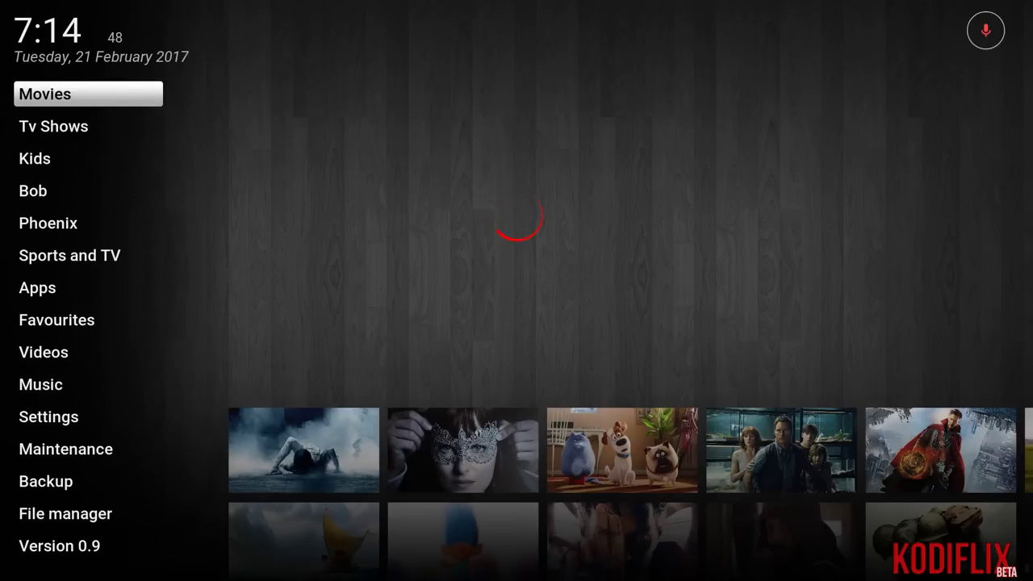
Browse along the Zen - Populars movie row starting from Rings.
{"action": "key", "text": "Right"}
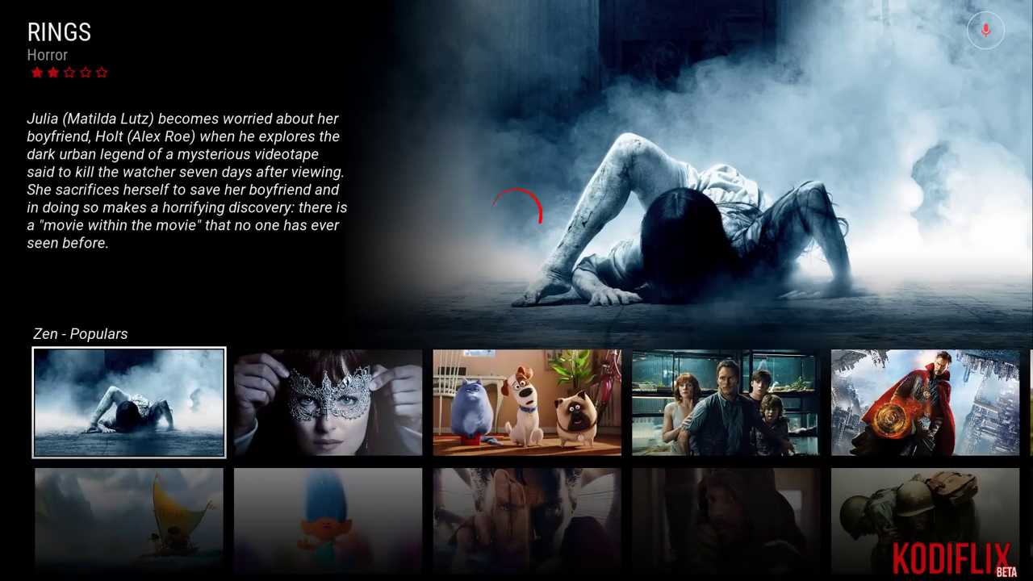
{"action": "key", "text": "Right"}
{"action": "key", "text": "Right"}
{"action": "key", "text": "Right"}
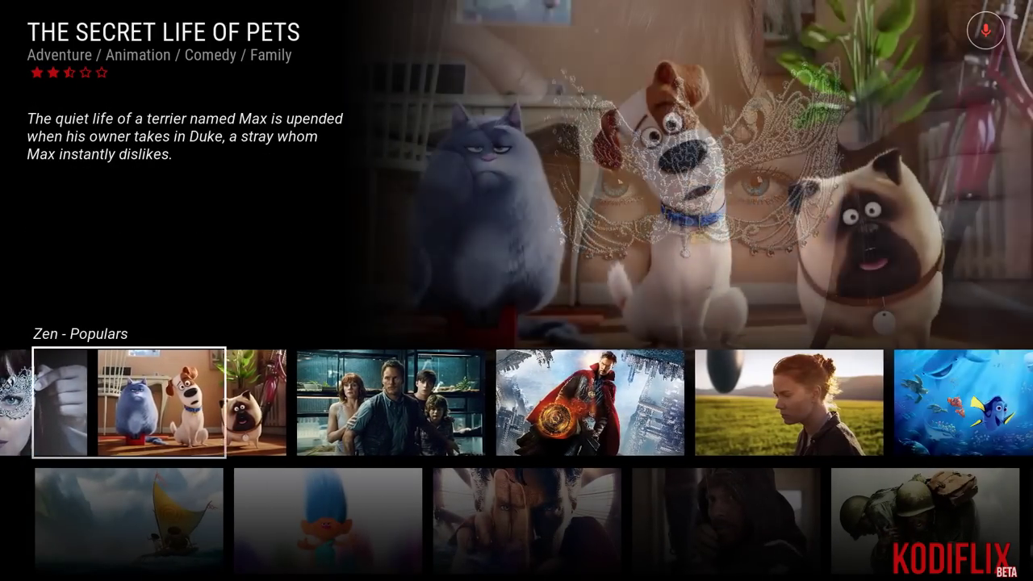
{"action": "key", "text": "Right"}
{"action": "key", "text": "Right"}
{"action": "key", "text": "Right"}
{"action": "key", "text": "Right"}
{"action": "key", "text": "Right"}
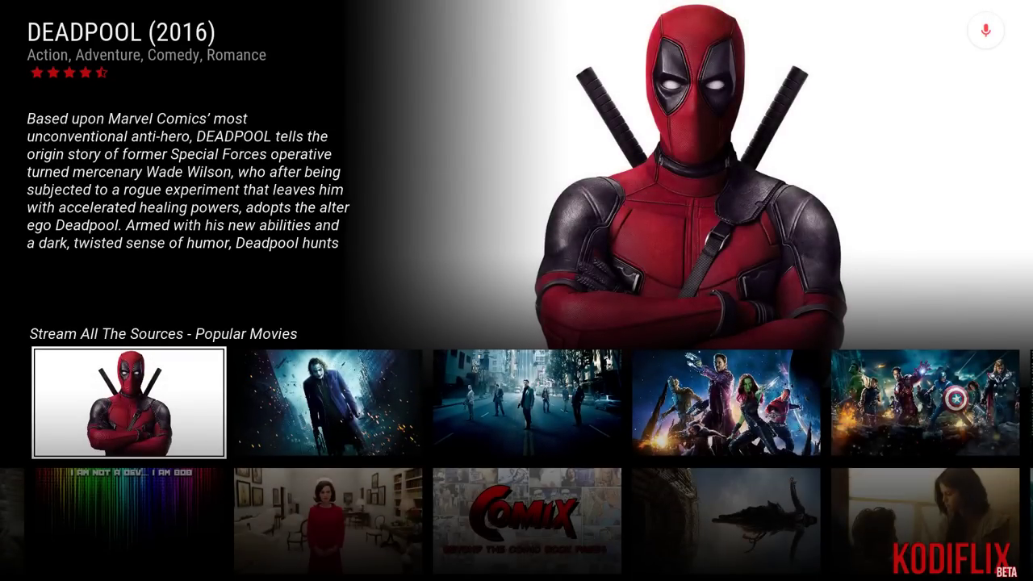
{"action": "key", "text": "Down"}
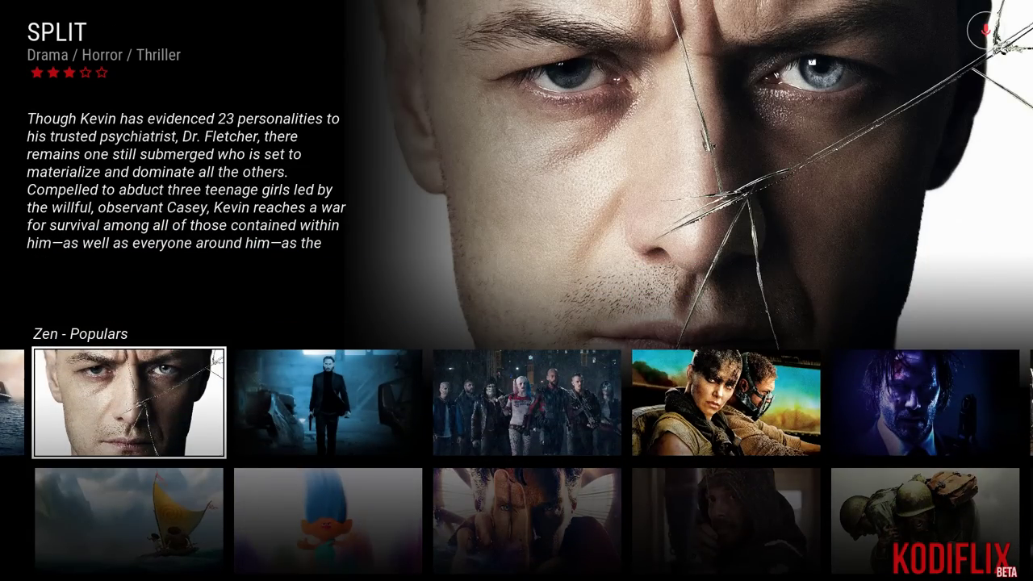
{"action": "key", "text": "Right"}
{"action": "key", "text": "Right"}
{"action": "key", "text": "Right"}
{"action": "key", "text": "Right"}
{"action": "key", "text": "Right"}
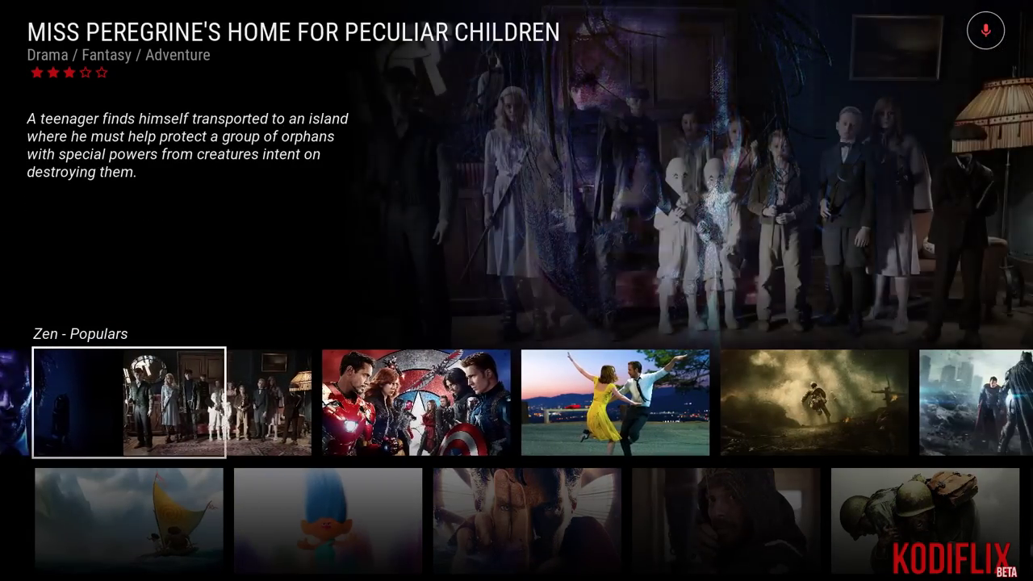
{"action": "key", "text": "Right"}
{"action": "key", "text": "Right"}
{"action": "key", "text": "Right"}
{"action": "key", "text": "Right"}
{"action": "key", "text": "Right"}
{"action": "key", "text": "Right"}
{"action": "key", "text": "Right"}
{"action": "key", "text": "Right"}
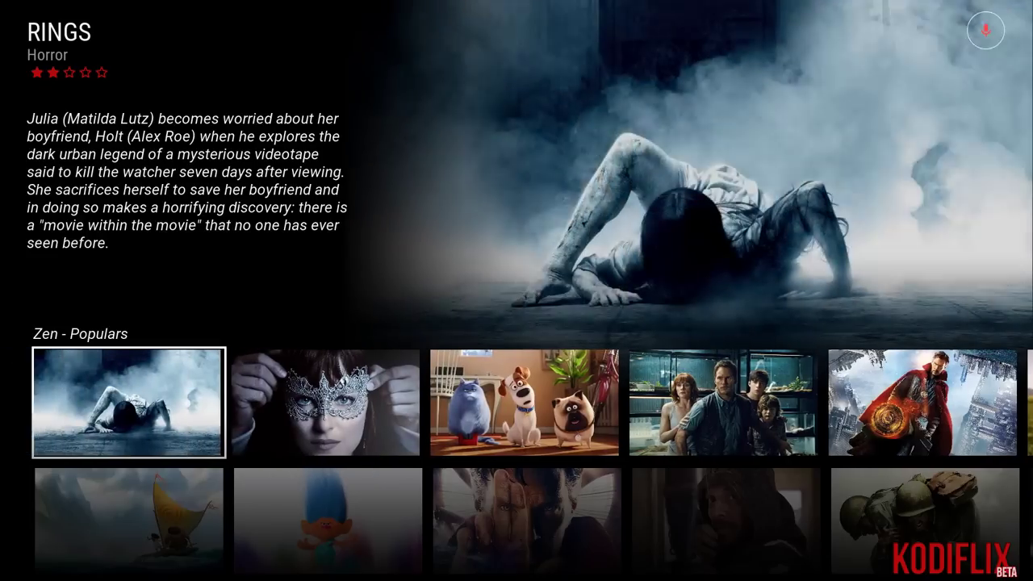
Decline the ExtendedInfo Script download and settle on The Secret Life of Pets.
{"action": "key", "text": "Up"}
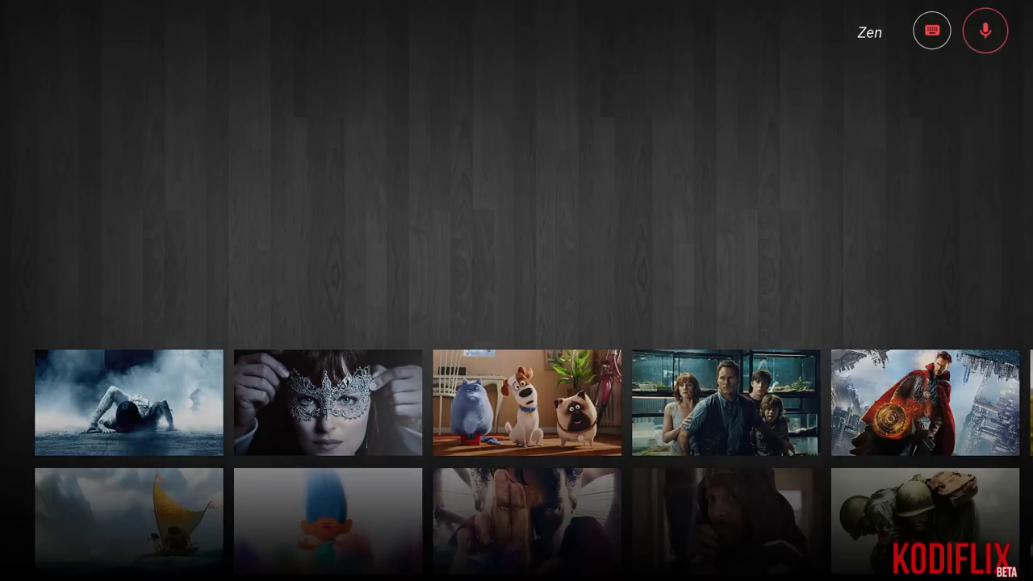
{"action": "key", "text": "Left"}
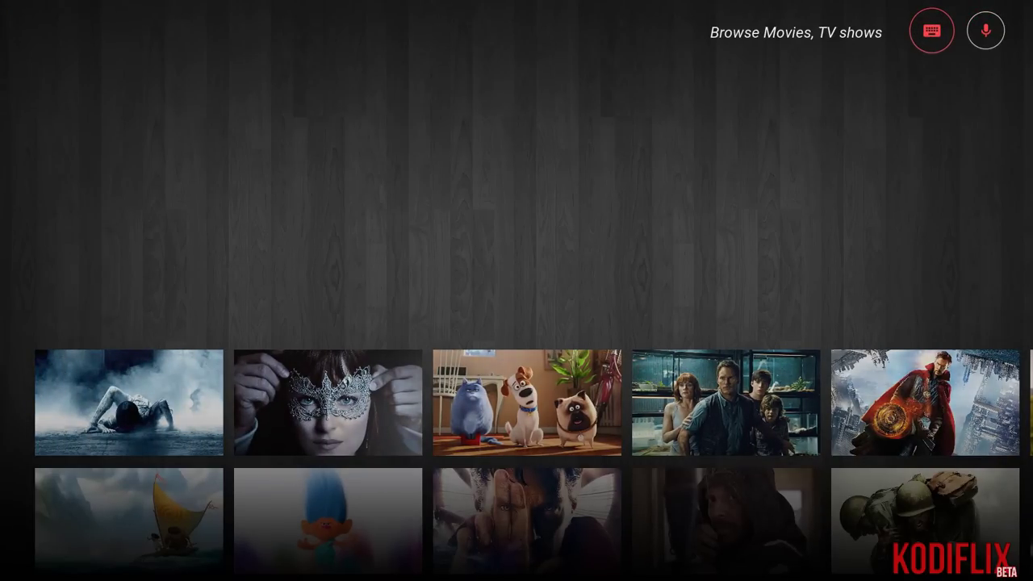
{"action": "key", "text": "Return"}
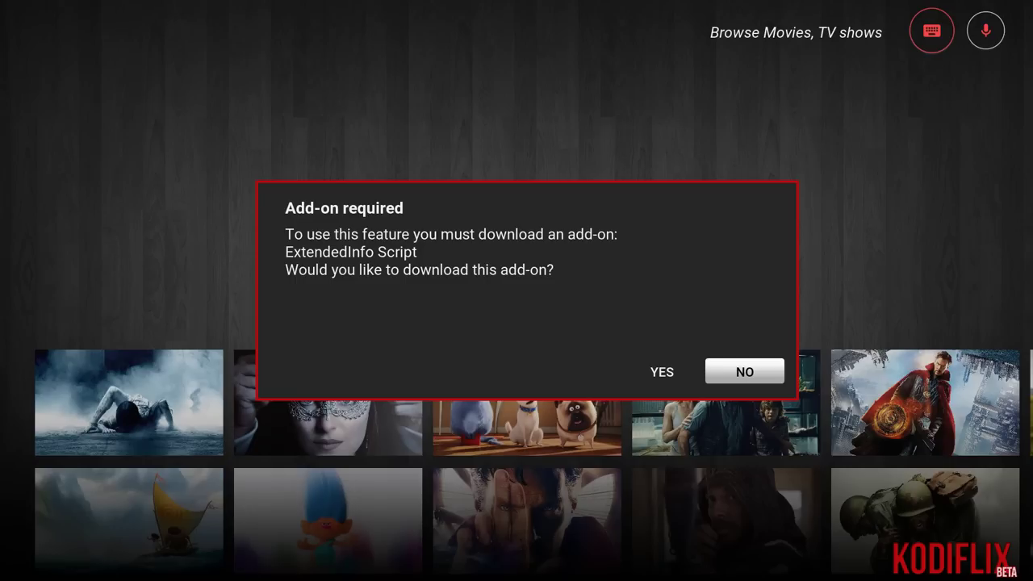
{"action": "key", "text": "Return"}
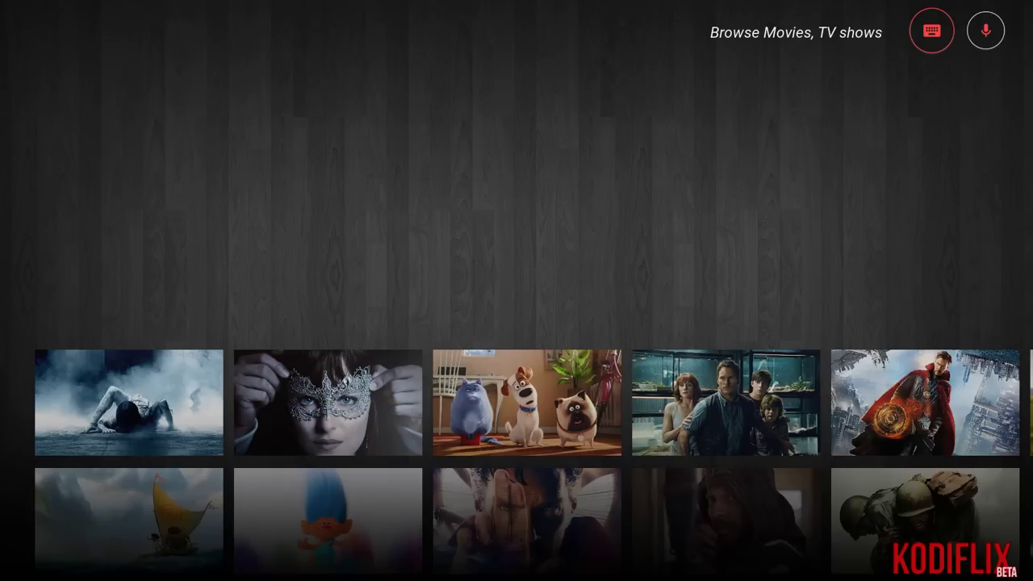
{"action": "key", "text": "Down"}
{"action": "key", "text": "Up"}
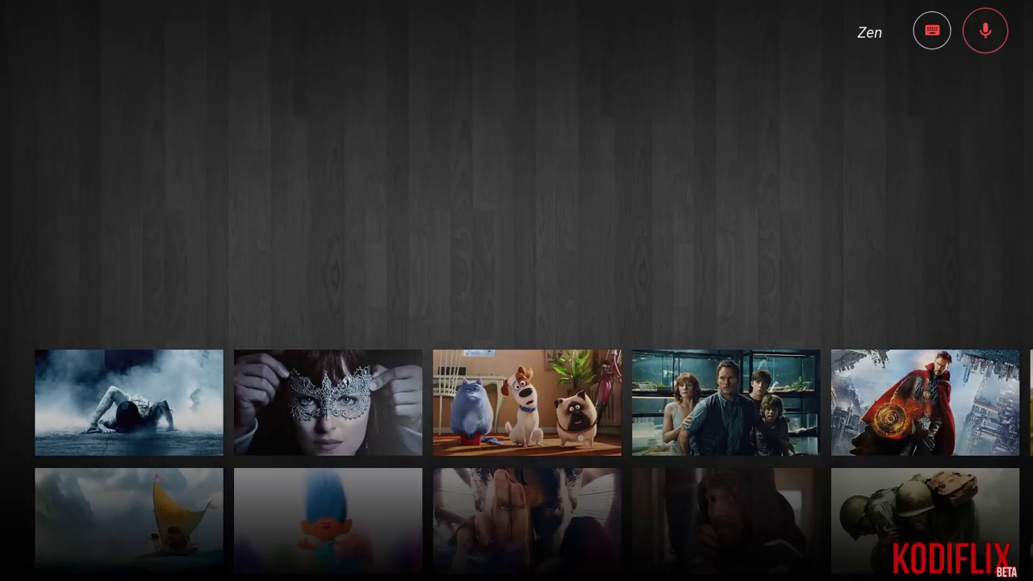
{"action": "key", "text": "Left"}
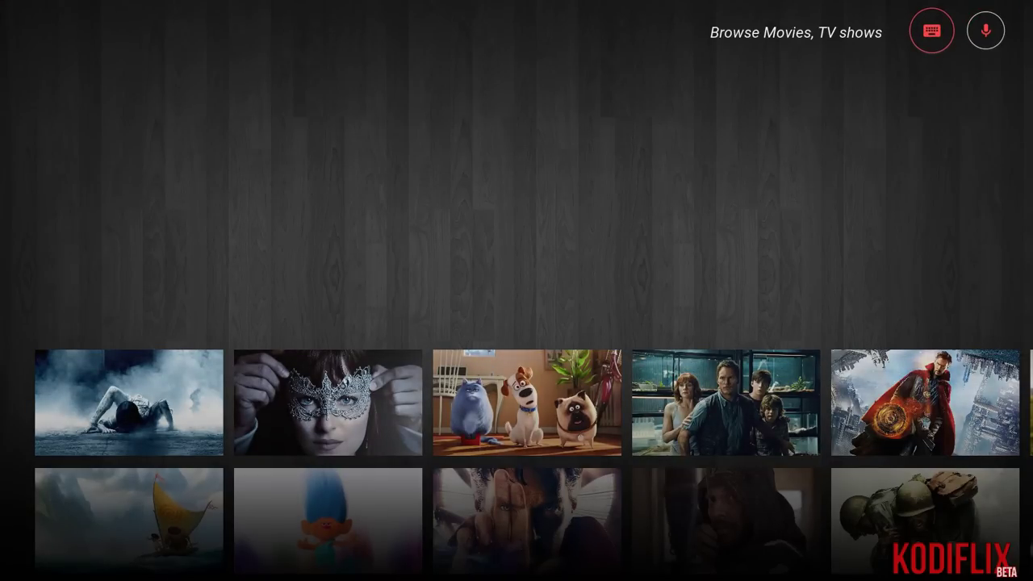
{"action": "key", "text": "Down"}
{"action": "key", "text": "Down"}
{"action": "key", "text": "Up"}
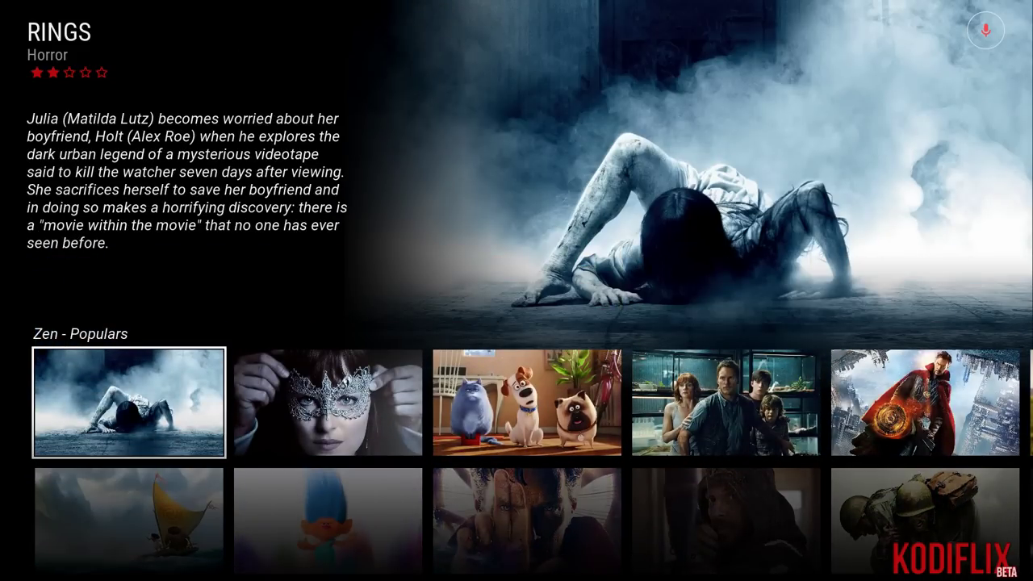
{"action": "key", "text": "Right"}
{"action": "key", "text": "Right"}
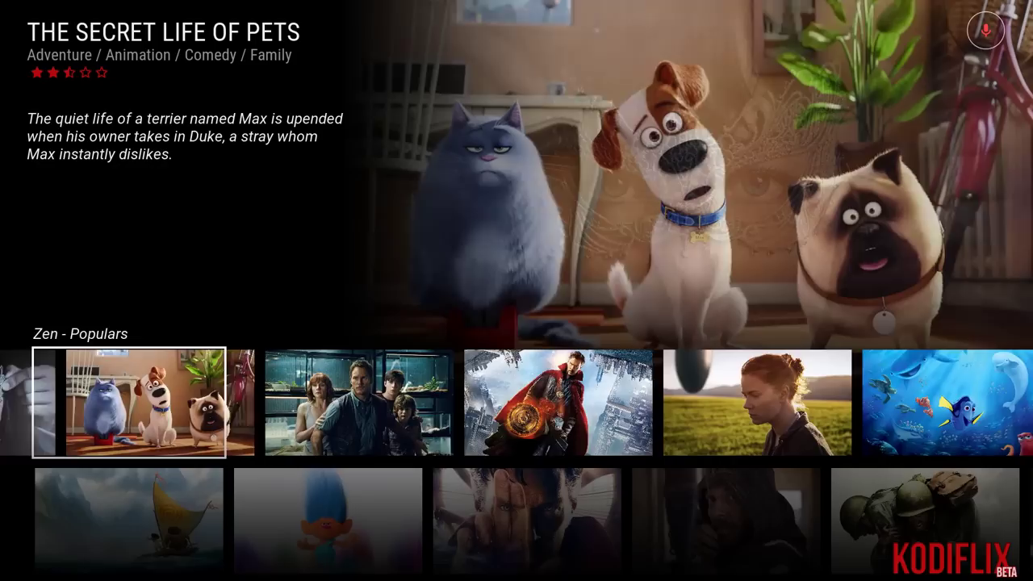
{"action": "key", "text": "Left"}
{"action": "key", "text": "Left"}
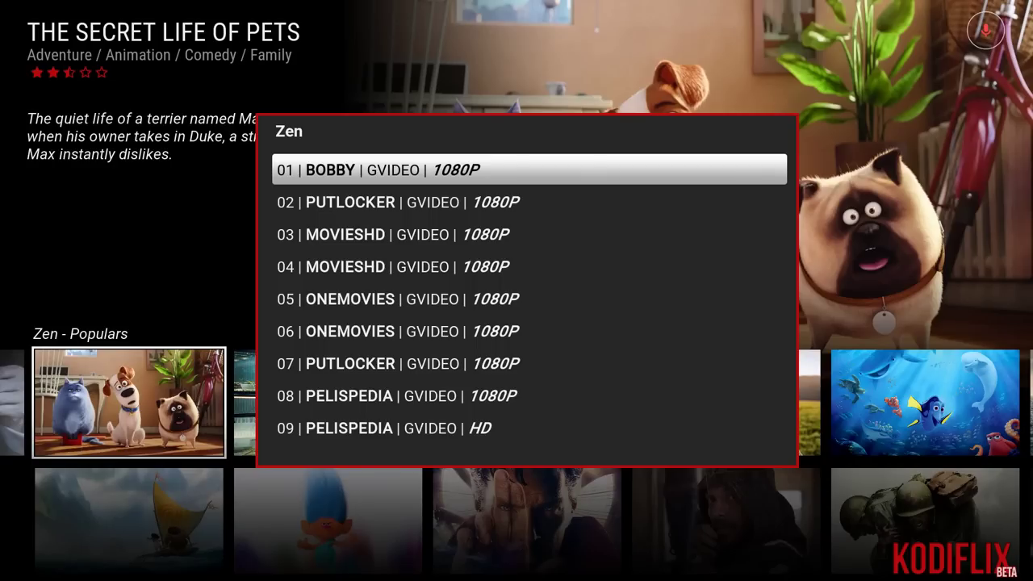
Play the movie from the 01 | BOBBY | GVIDEO | 1080P source.
{"action": "key", "text": "Down"}
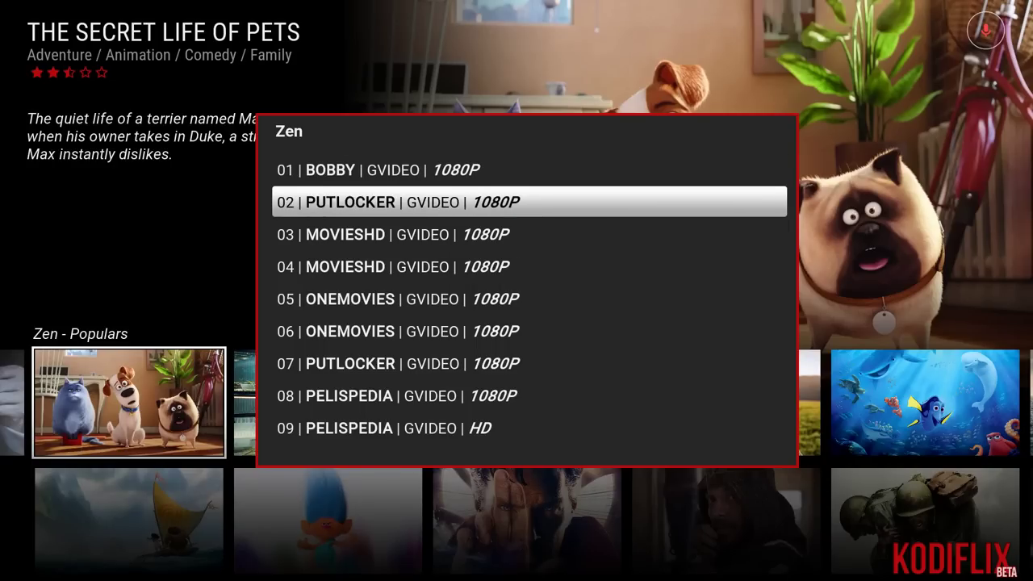
{"action": "key", "text": "Up"}
{"action": "key", "text": "Return"}
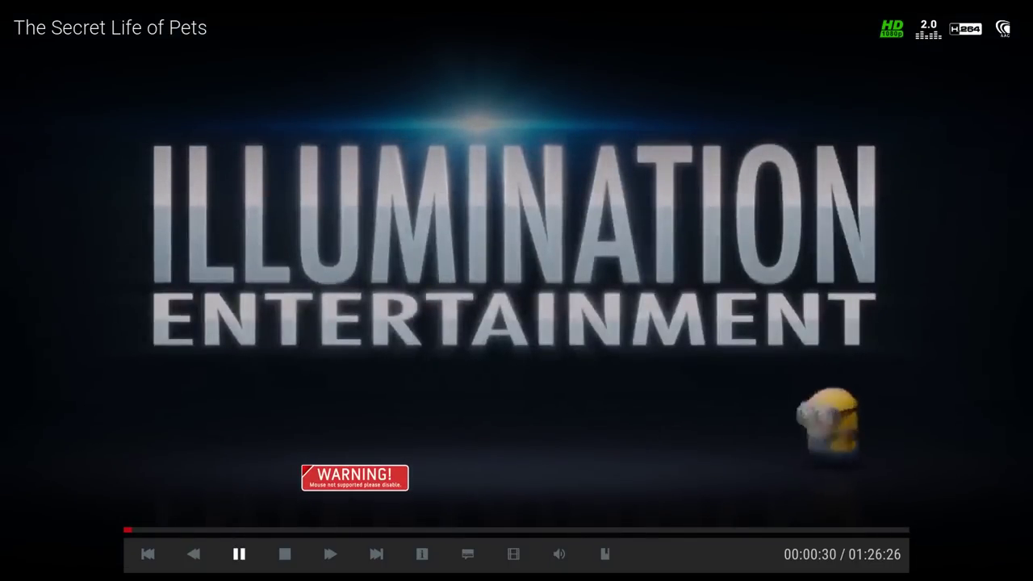
Stop playback of The Secret Life of Pets and return to the Kodiflix home screen.
{"action": "key", "text": "Return"}
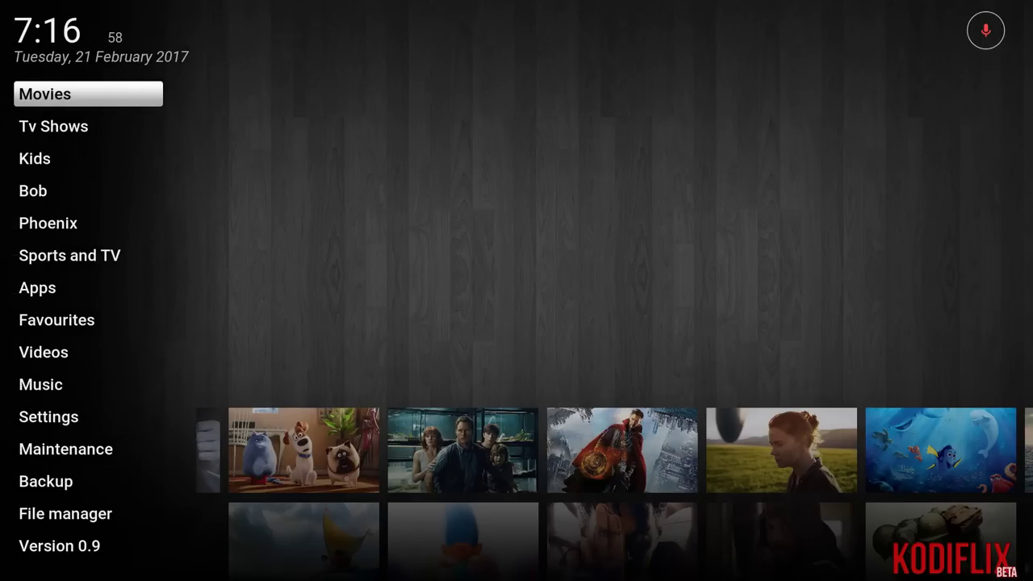